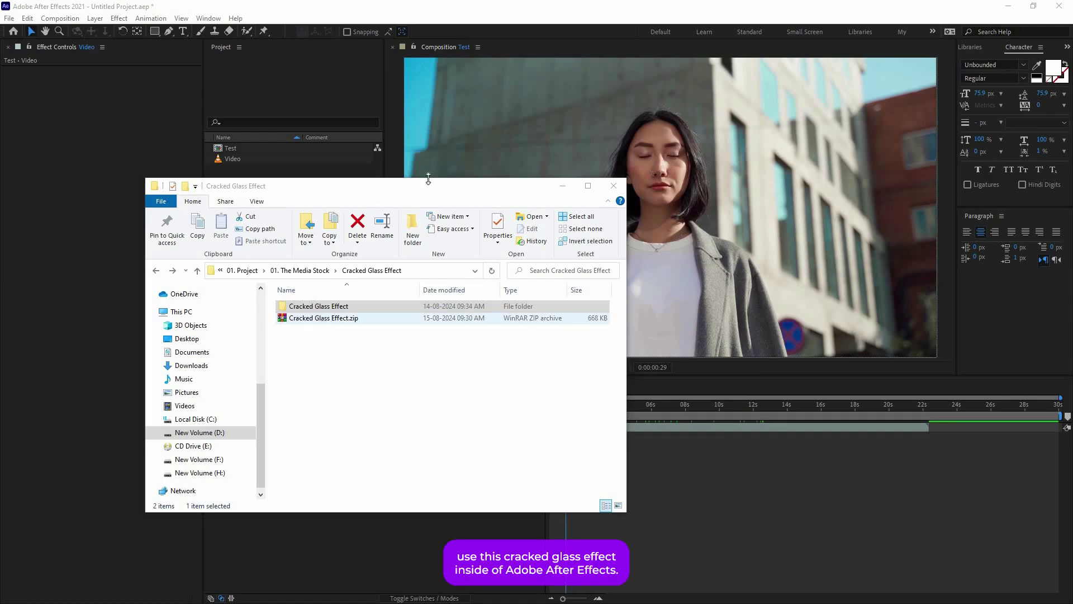
Open the extracted Cracked Glass Effect folder and select the folders inside it.
{"action": "left_click", "coordinate": [319, 342]}
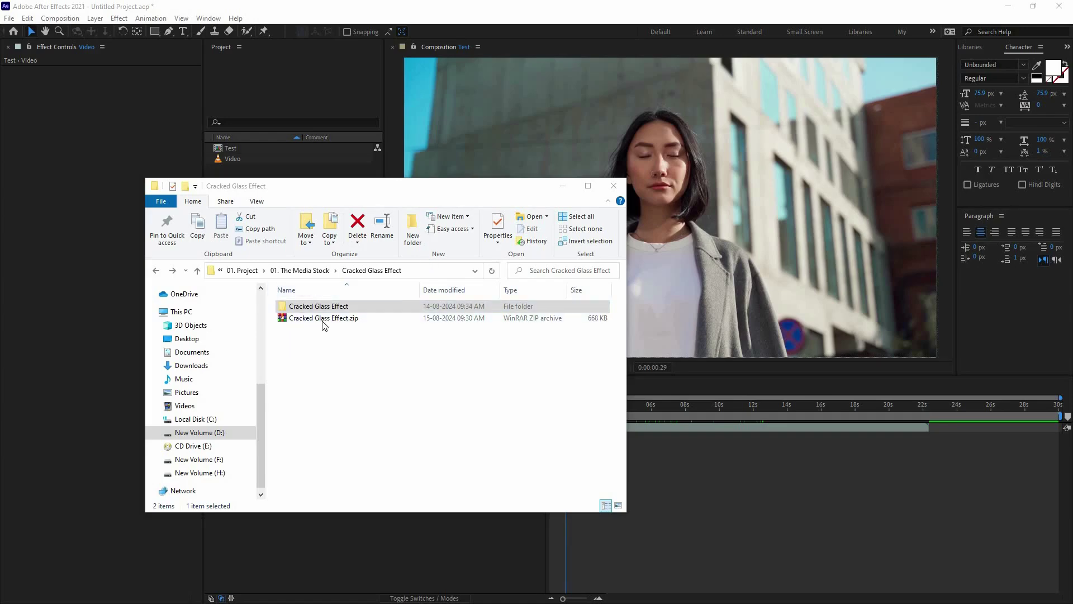
{"action": "left_click", "coordinate": [309, 318]}
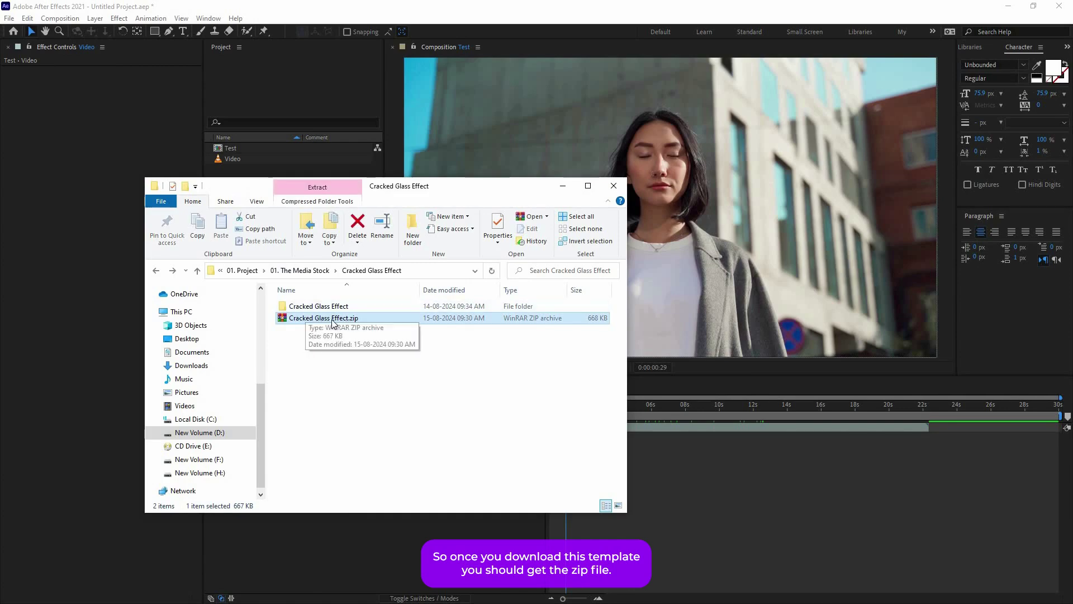
{"action": "left_click", "coordinate": [329, 307]}
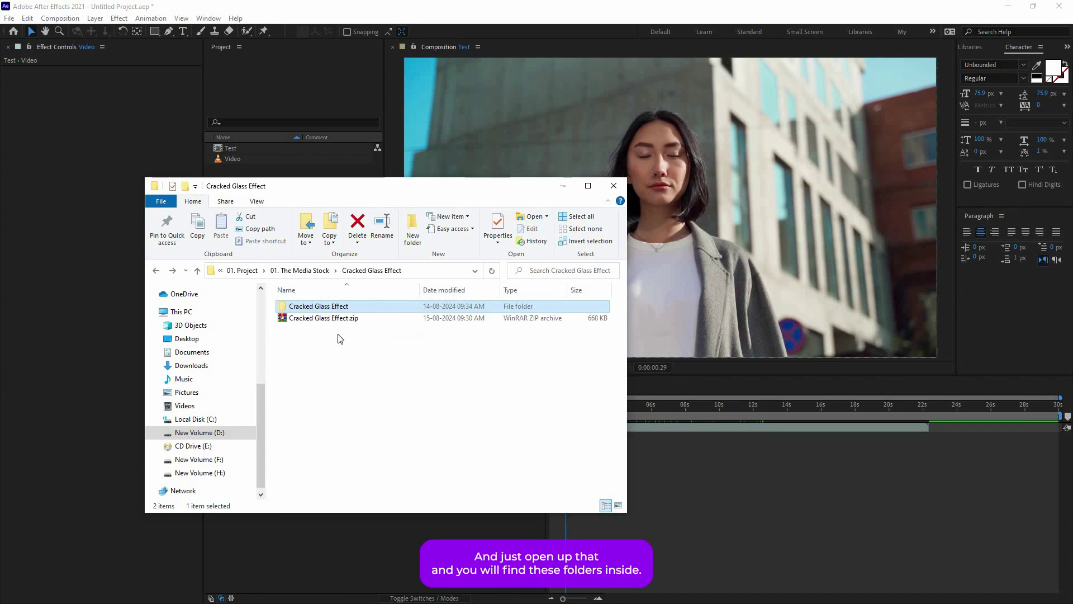
{"action": "double_click", "coordinate": [320, 307]}
{"action": "left_click_drag", "start_coordinate": [350, 346], "coordinate": [315, 304]}
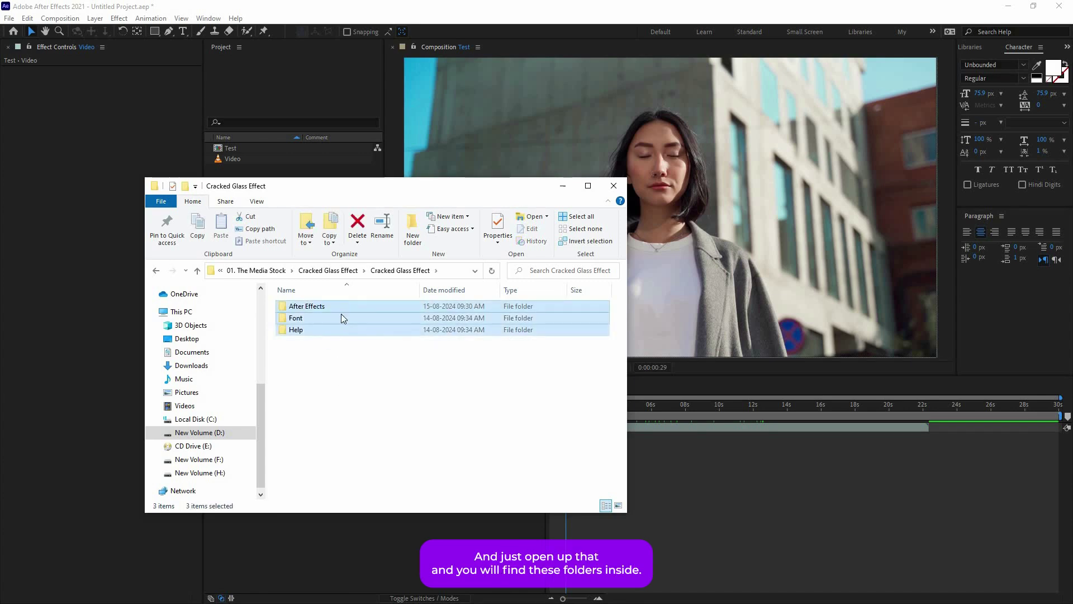
Open the After Effects folder and select the Cracked Glass Effect.aep project file.
{"action": "left_click", "coordinate": [309, 306]}
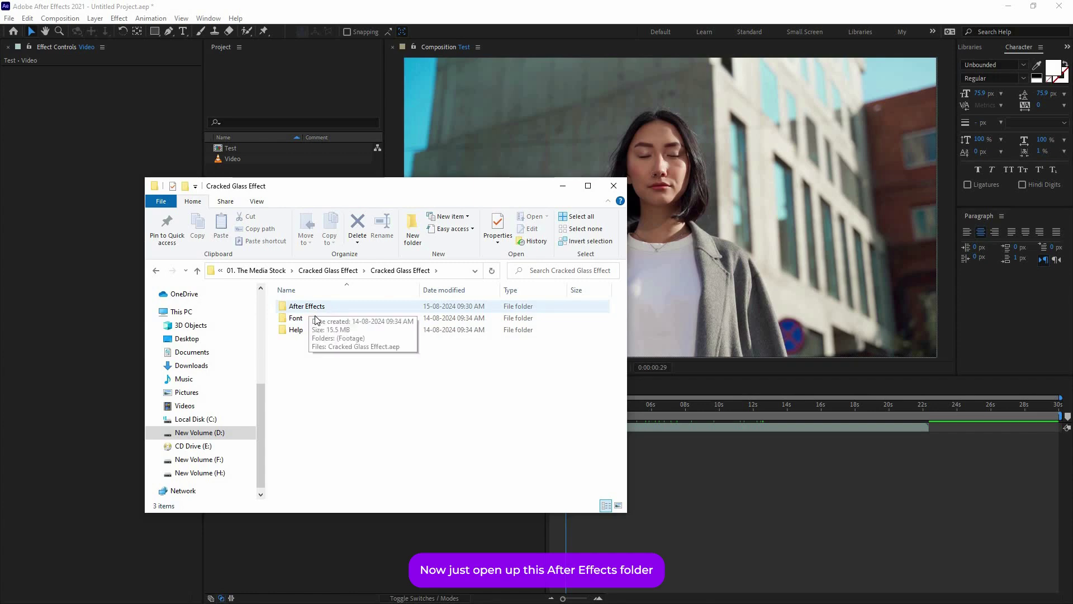
{"action": "double_click", "coordinate": [330, 307]}
{"action": "left_click", "coordinate": [349, 321]}
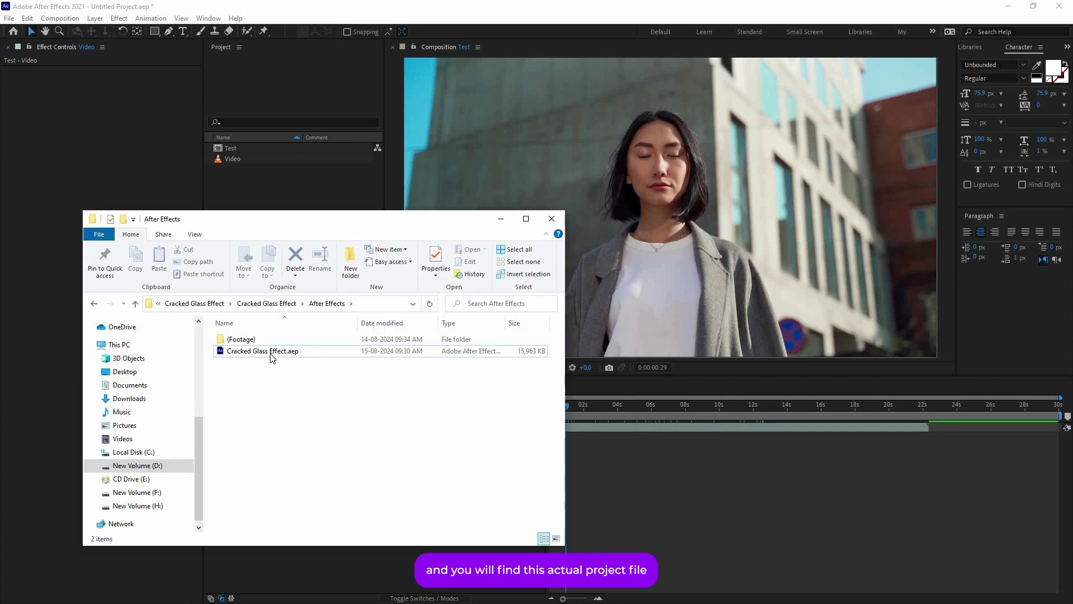
{"action": "left_click", "coordinate": [271, 353]}
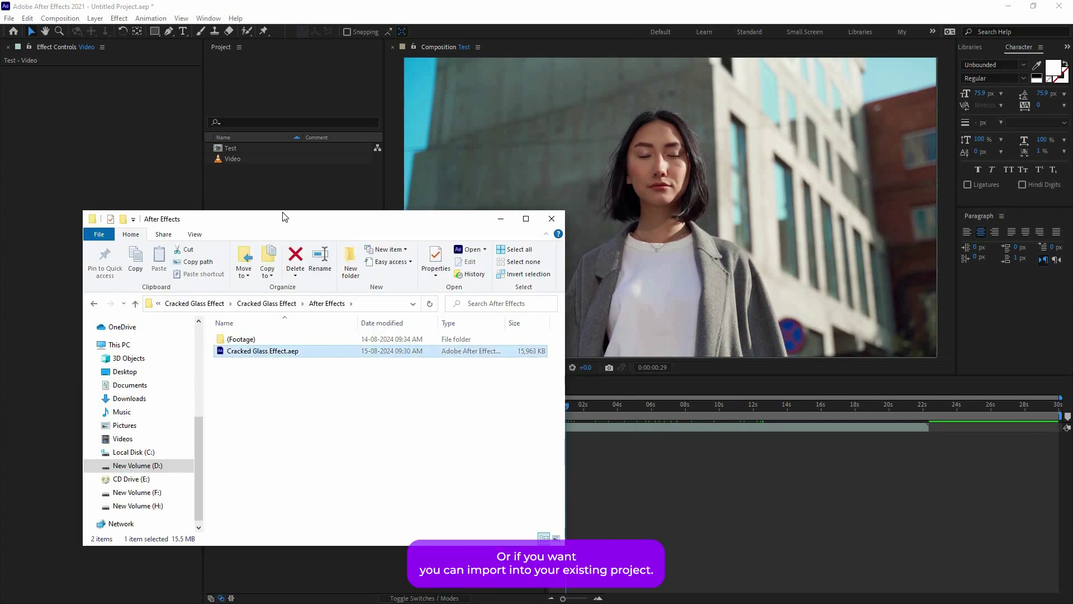
Import Cracked Glass Effect.aep from the file browser into the open After Effects project that contains the Test composition.
{"action": "left_click_drag", "start_coordinate": [283, 216], "coordinate": [326, 274]}
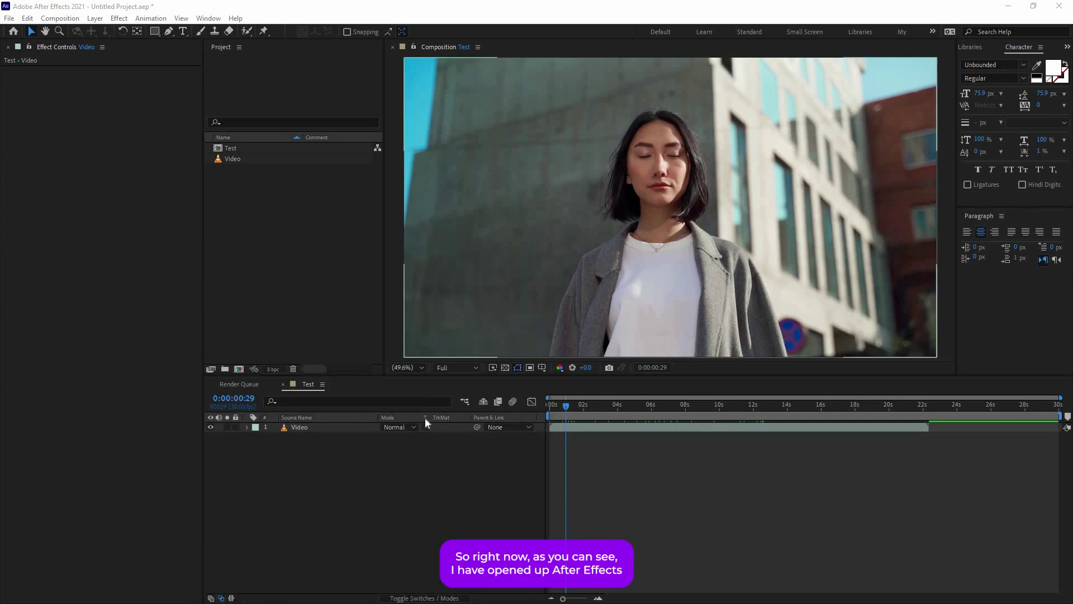
{"action": "left_click_drag", "start_coordinate": [239, 398], "coordinate": [311, 431]}
{"action": "left_click", "coordinate": [631, 210]}
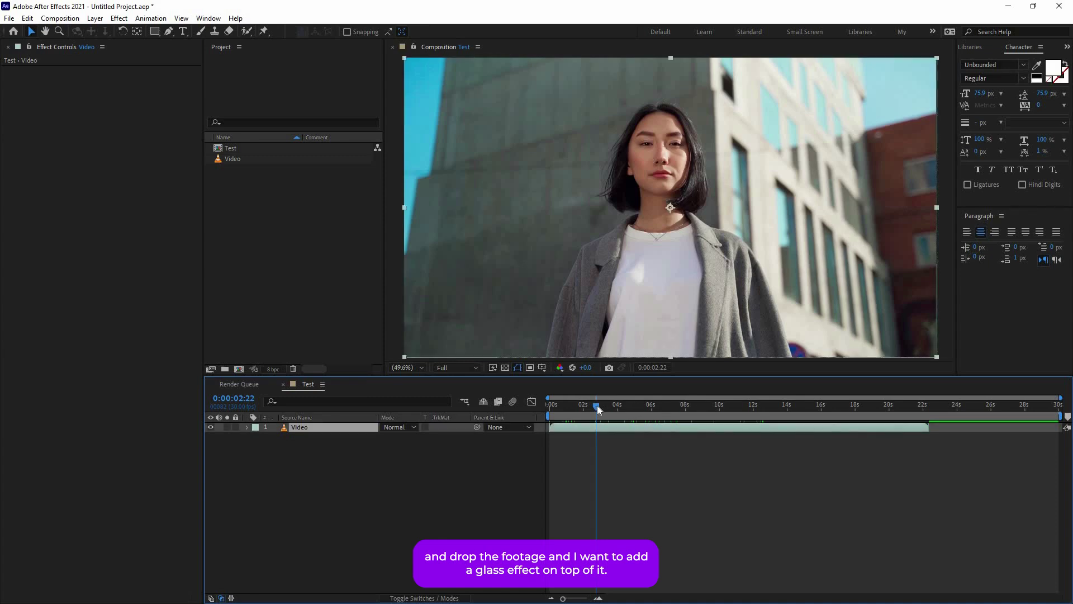
{"action": "key", "text": "Page_Up"}
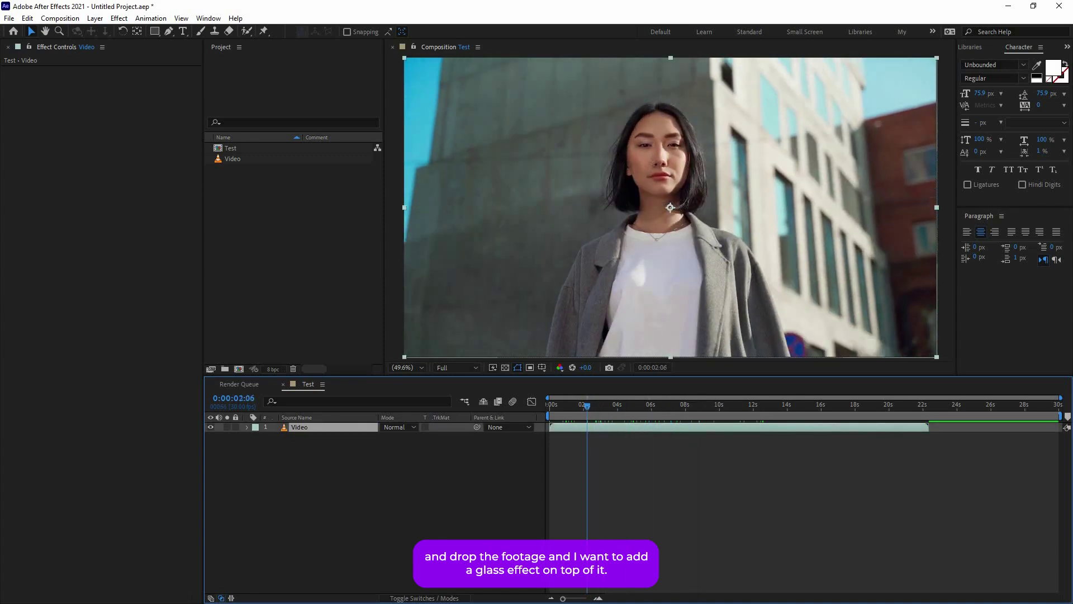
{"action": "key", "text": "alt+Tab"}
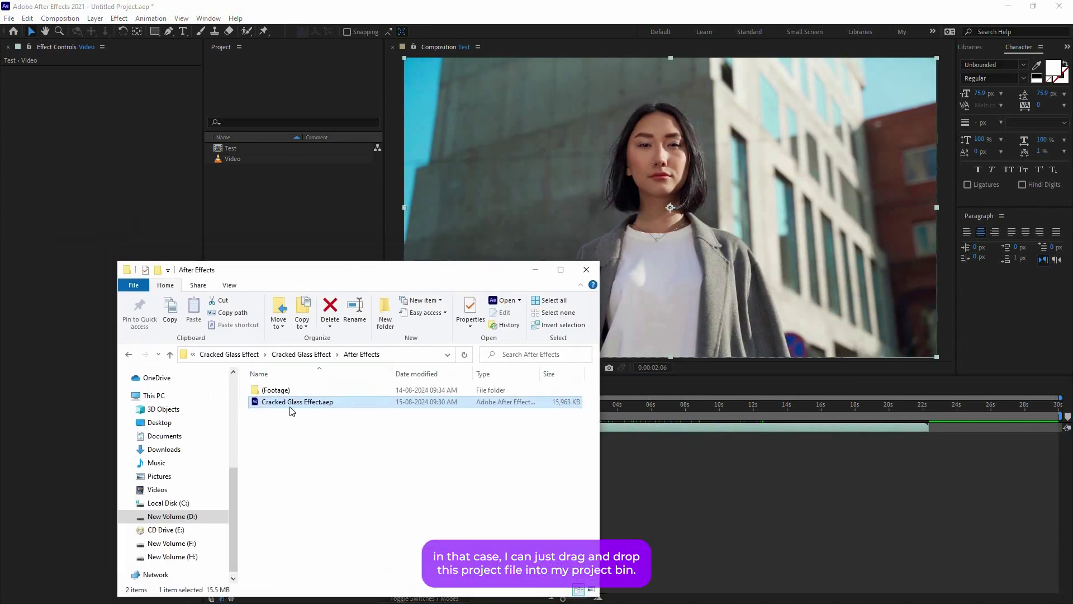
{"action": "left_click_drag", "start_coordinate": [295, 410], "coordinate": [349, 271]}
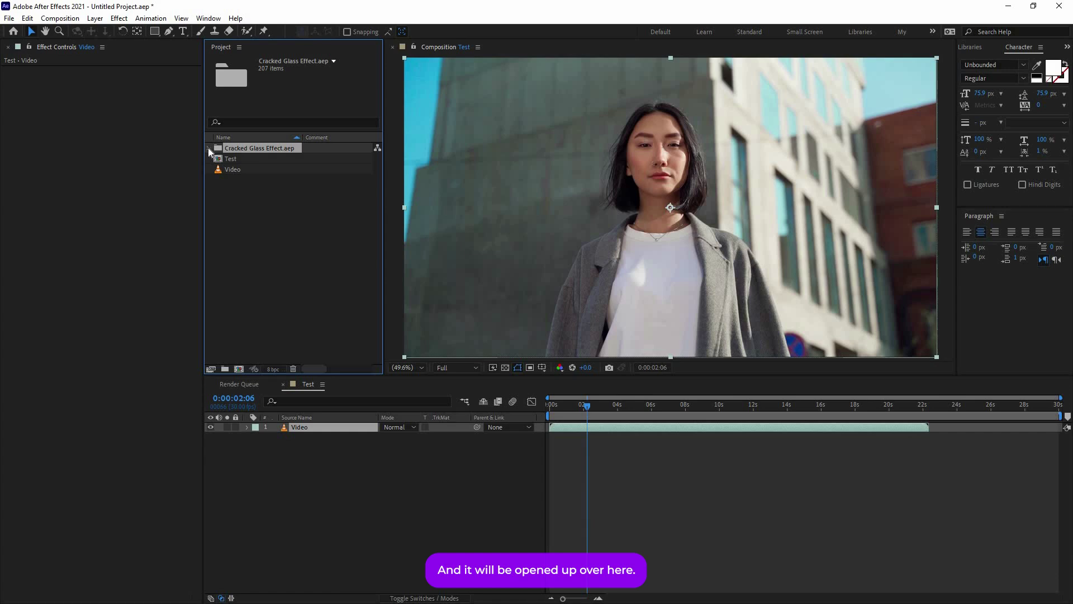
Expand the imported Cracked Glass Effect.aep folder in the project to show its subfolders.
{"action": "double_click", "coordinate": [254, 149]}
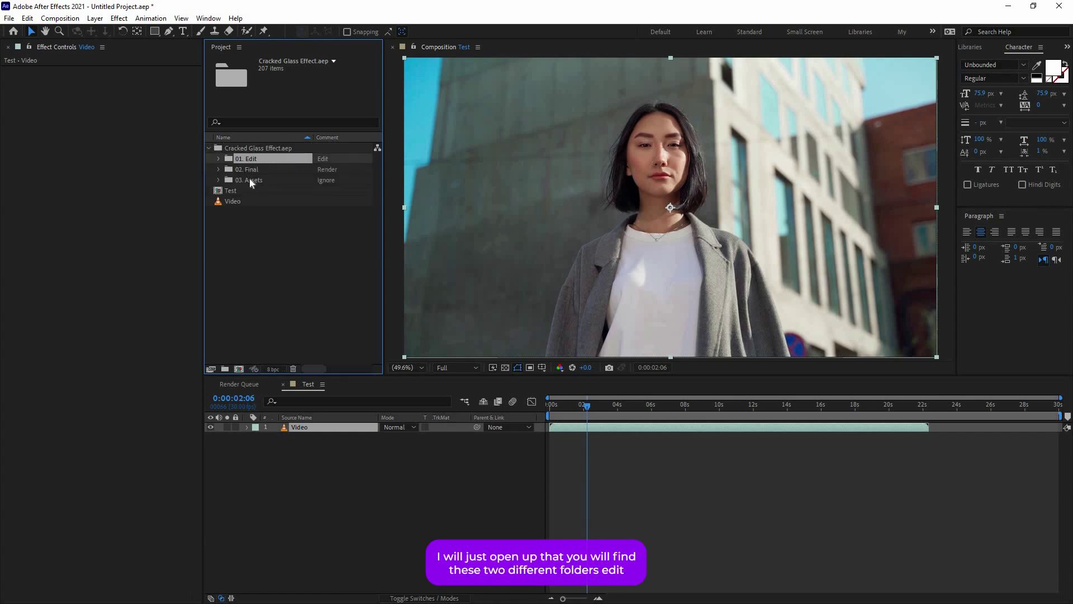
{"action": "left_click", "coordinate": [251, 169]}
{"action": "key", "text": "Down"}
{"action": "key", "text": "ctrl+shift+a"}
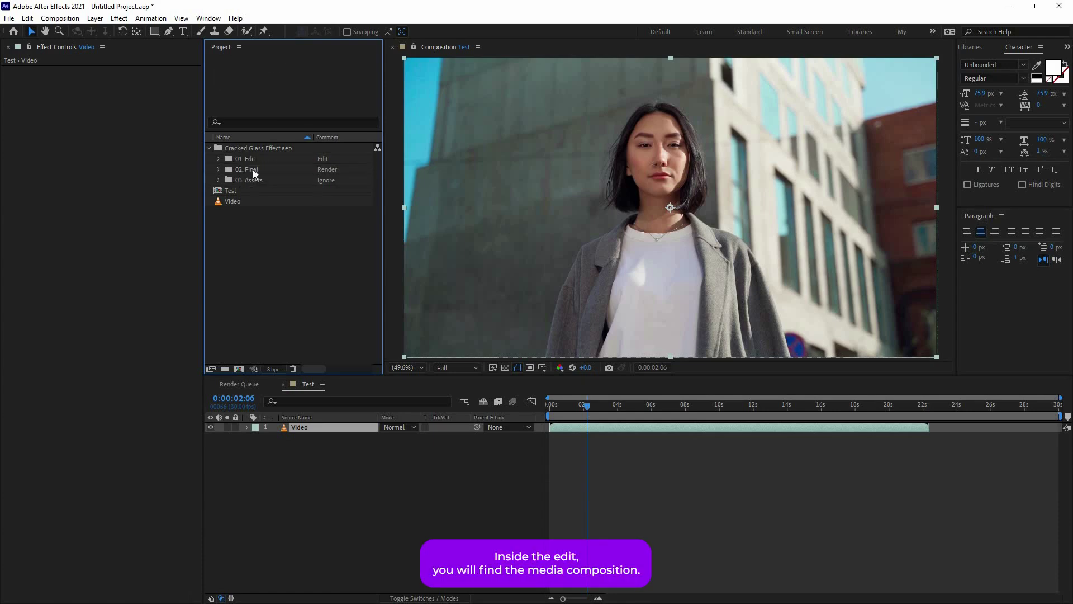
Examine the resolution-specific media compositions in the Media folder of 01. Edit, and collapse 01. Edit again.
{"action": "left_click", "coordinate": [246, 159]}
{"action": "left_click", "coordinate": [219, 159]}
{"action": "double_click", "coordinate": [237, 170]}
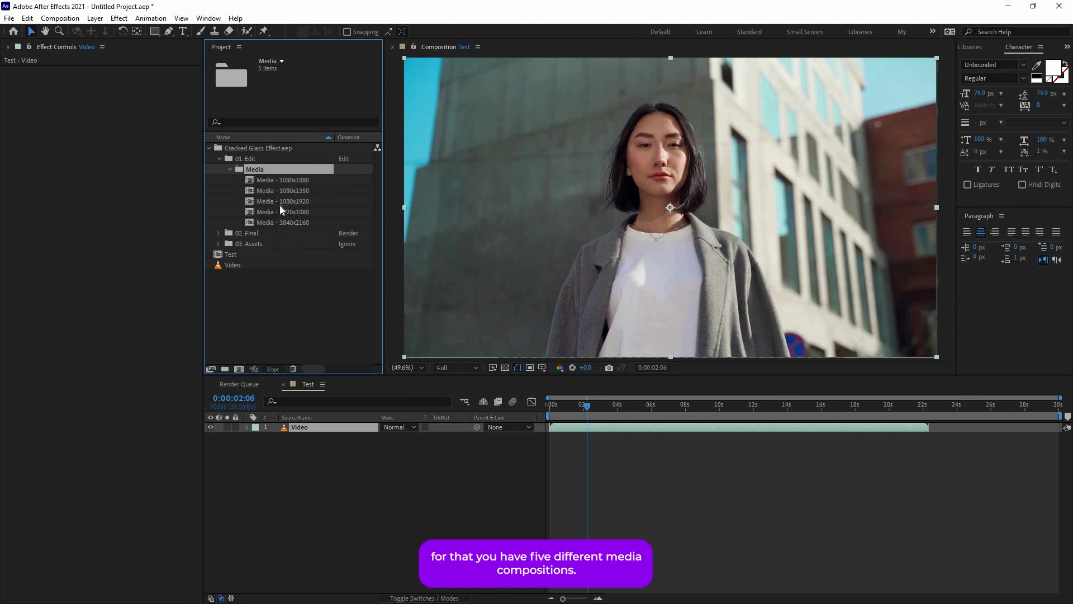
{"action": "left_click", "coordinate": [280, 204]}
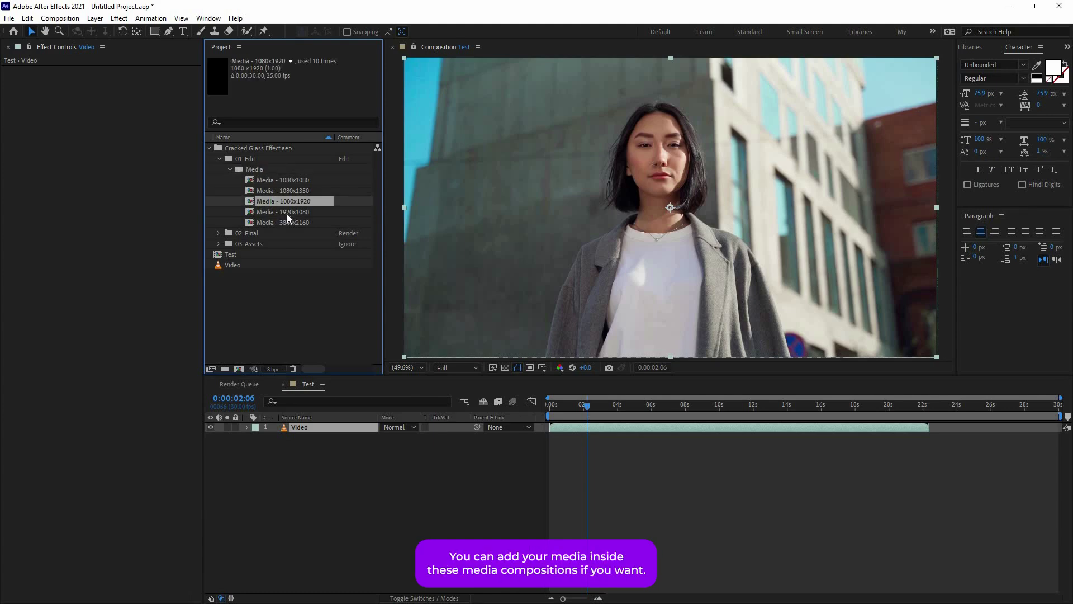
{"action": "left_click", "coordinate": [286, 213]}
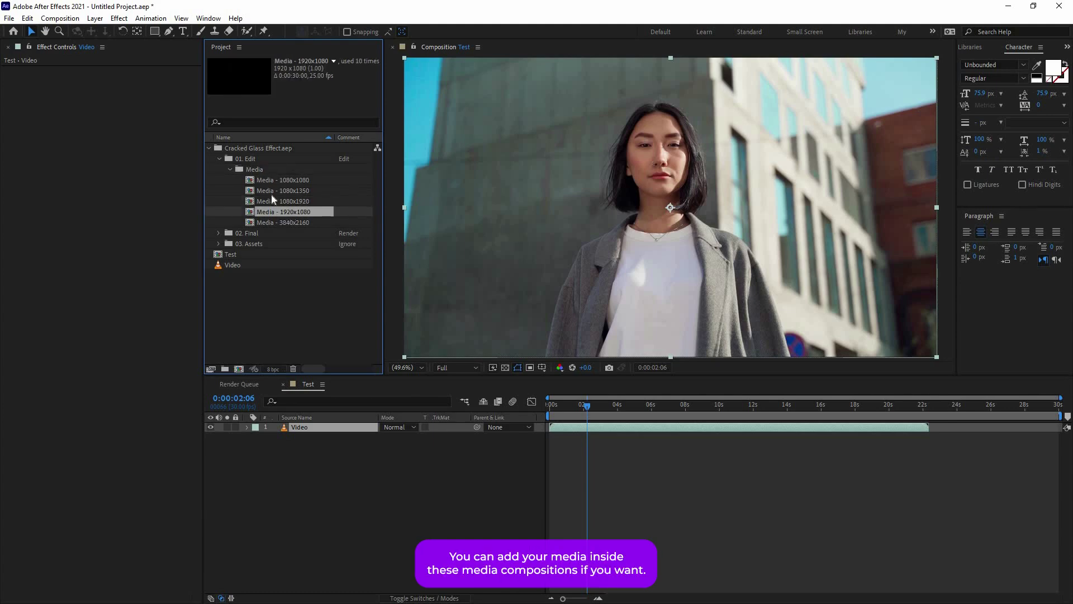
{"action": "left_click", "coordinate": [219, 158]}
{"action": "left_click", "coordinate": [706, 387]}
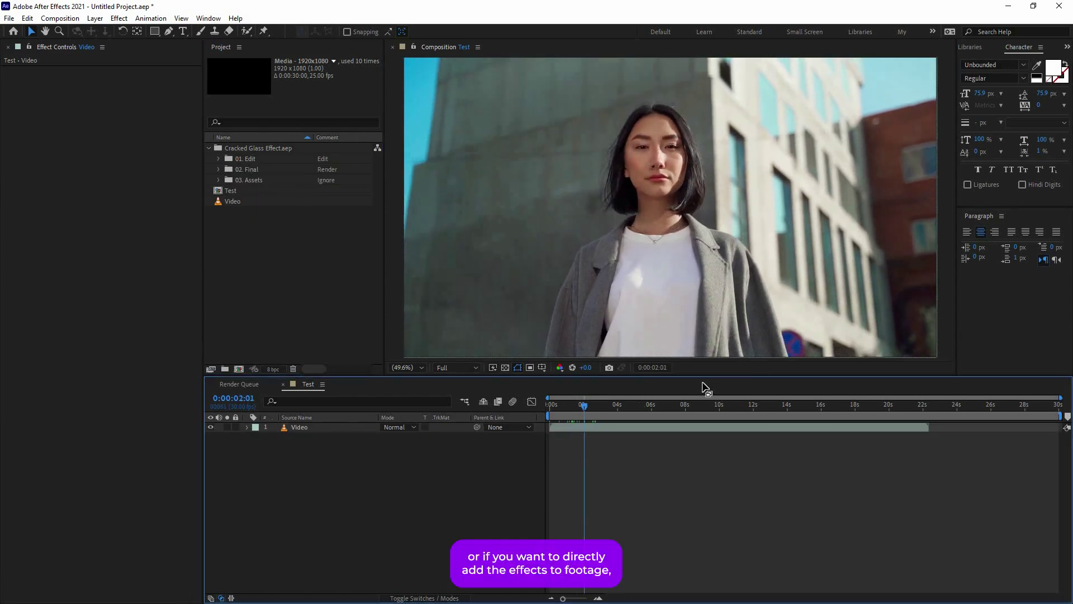
Expand the 02. Final folder and its 1920x1080 subfolder to reach the 16:9 Cracked Glass compositions.
{"action": "left_click", "coordinate": [249, 159]}
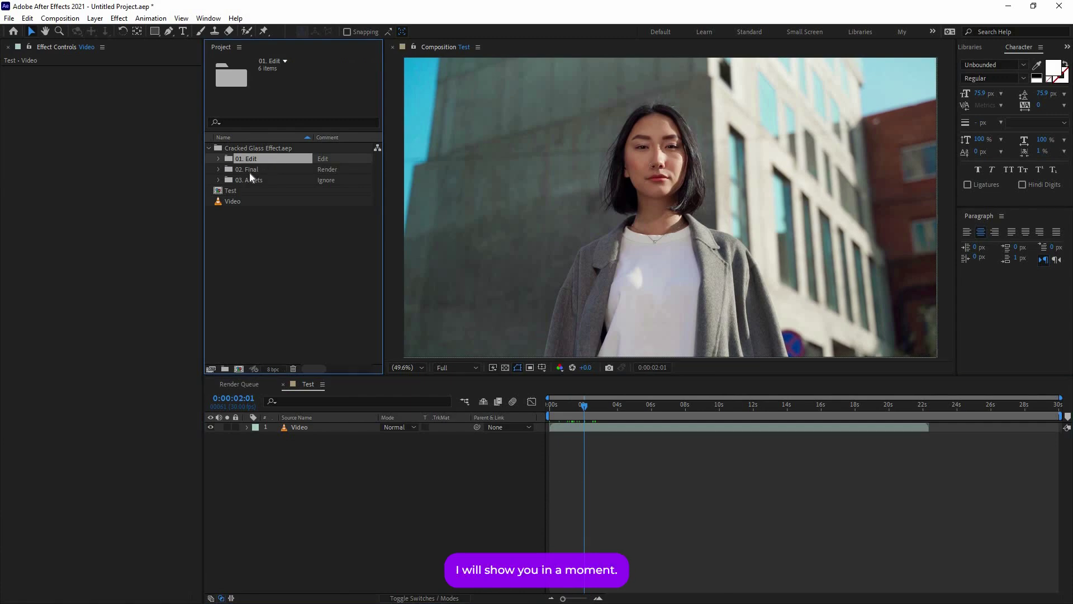
{"action": "left_click", "coordinate": [249, 169]}
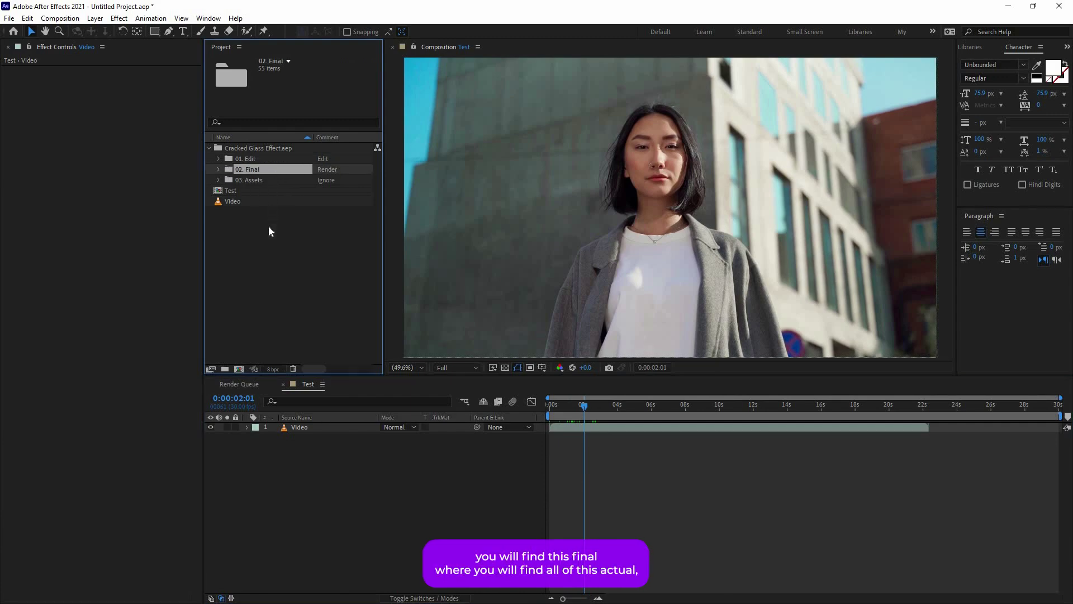
{"action": "double_click", "coordinate": [260, 170]}
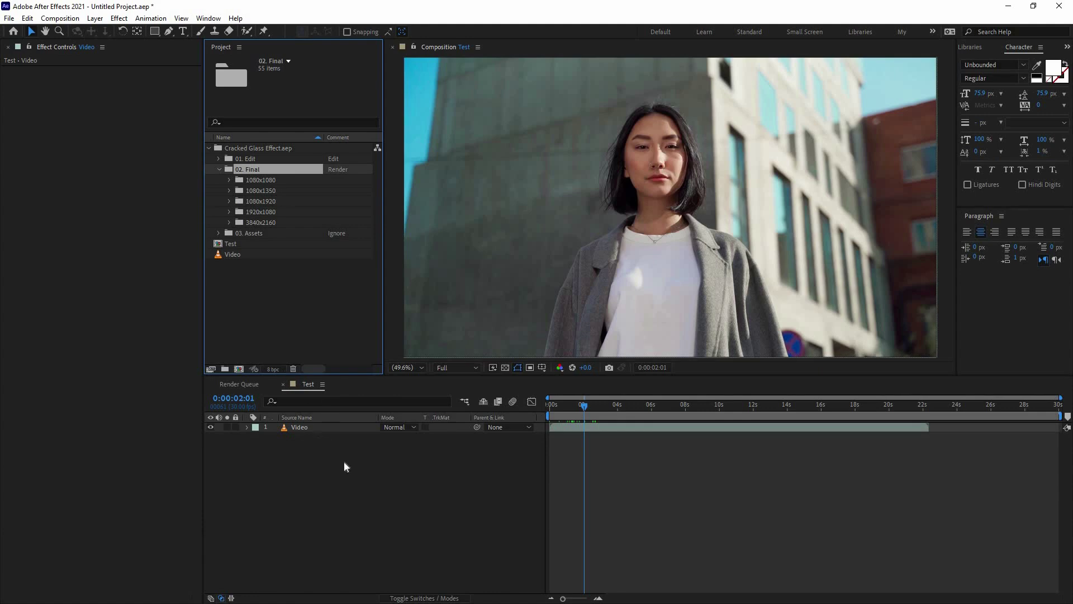
{"action": "key", "text": "ctrl+k"}
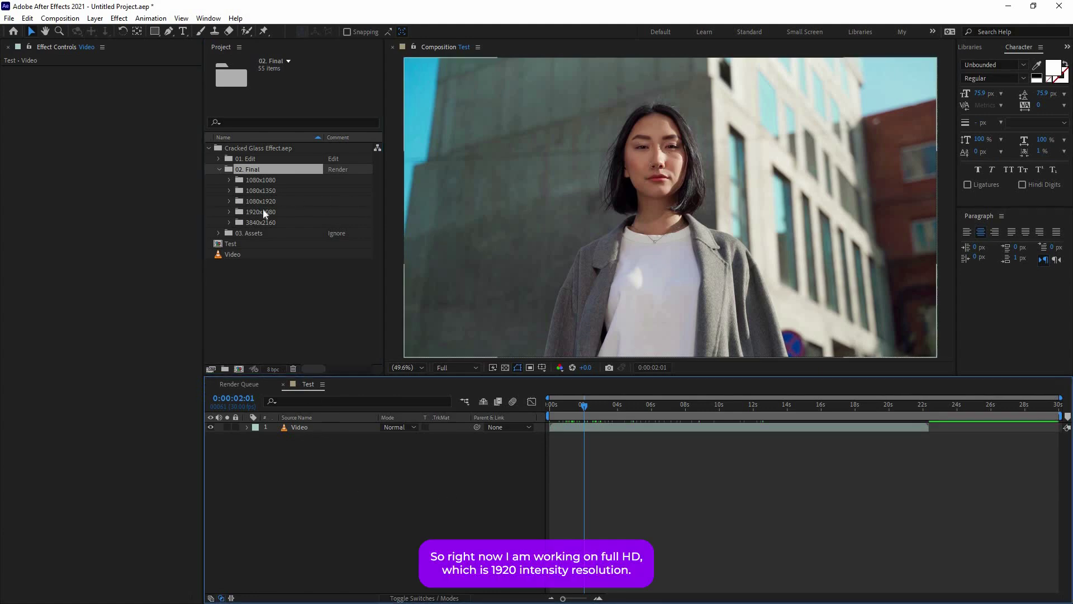
{"action": "left_click", "coordinate": [246, 212]}
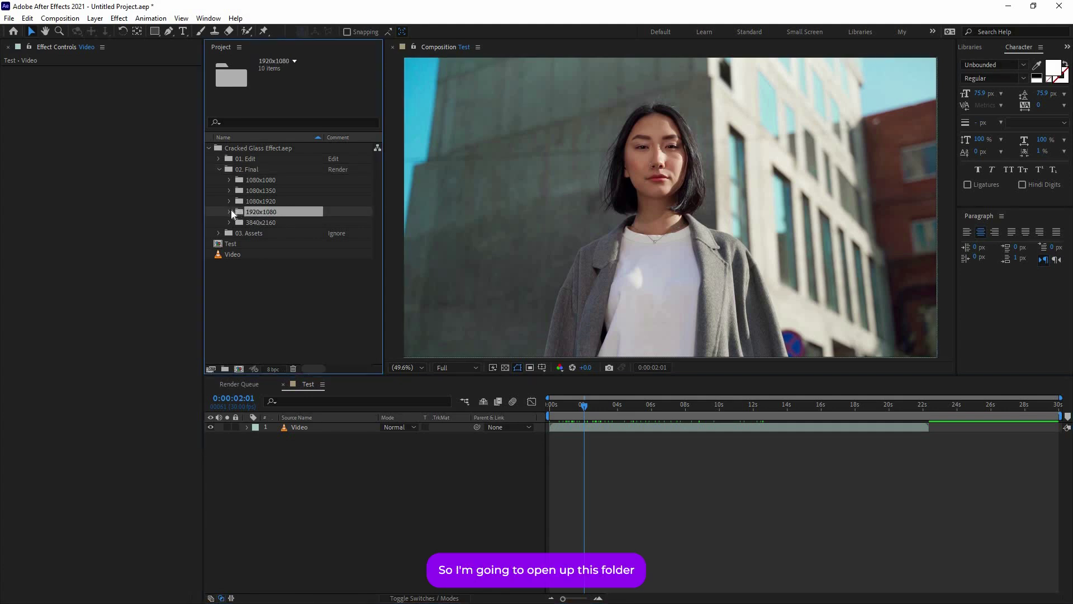
{"action": "double_click", "coordinate": [289, 212]}
{"action": "scroll", "coordinate": [297, 334], "scroll_direction": "down", "scroll_amount": 1}
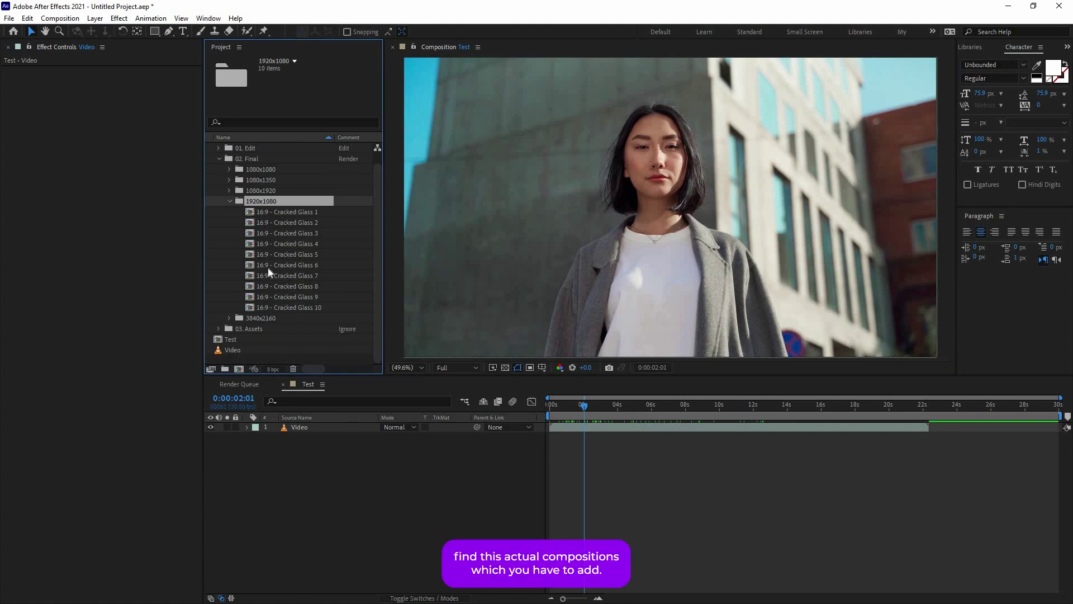
Add the 16:9 - Cracked Glass 1 composition above the Video layer in the Test timeline.
{"action": "left_click_drag", "start_coordinate": [584, 405], "coordinate": [576, 405]}
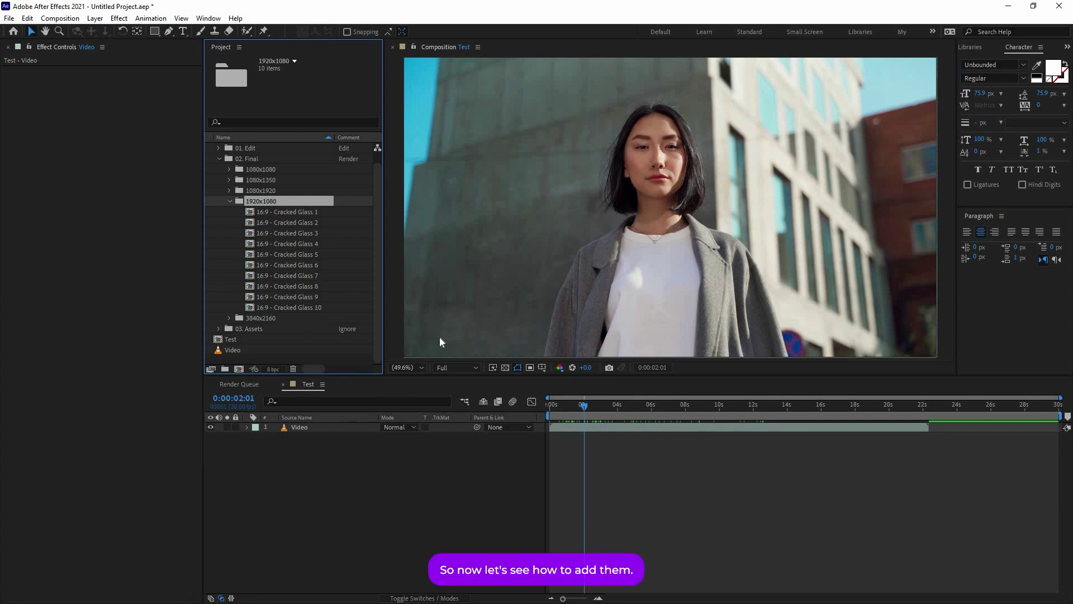
{"action": "left_click_drag", "start_coordinate": [279, 211], "coordinate": [293, 357]}
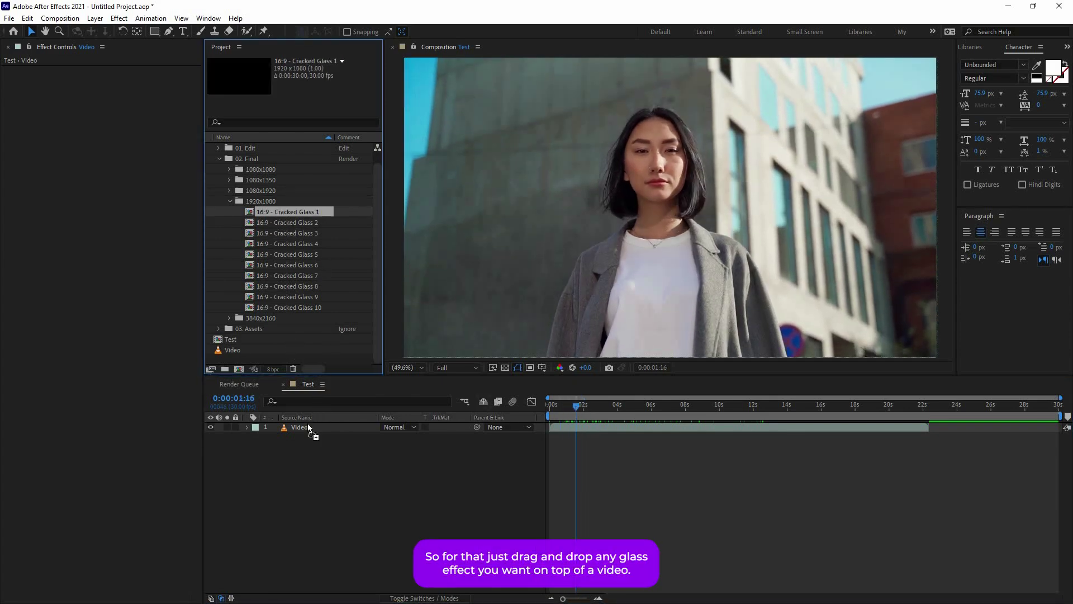
{"action": "left_click_drag", "start_coordinate": [307, 427], "coordinate": [556, 427]}
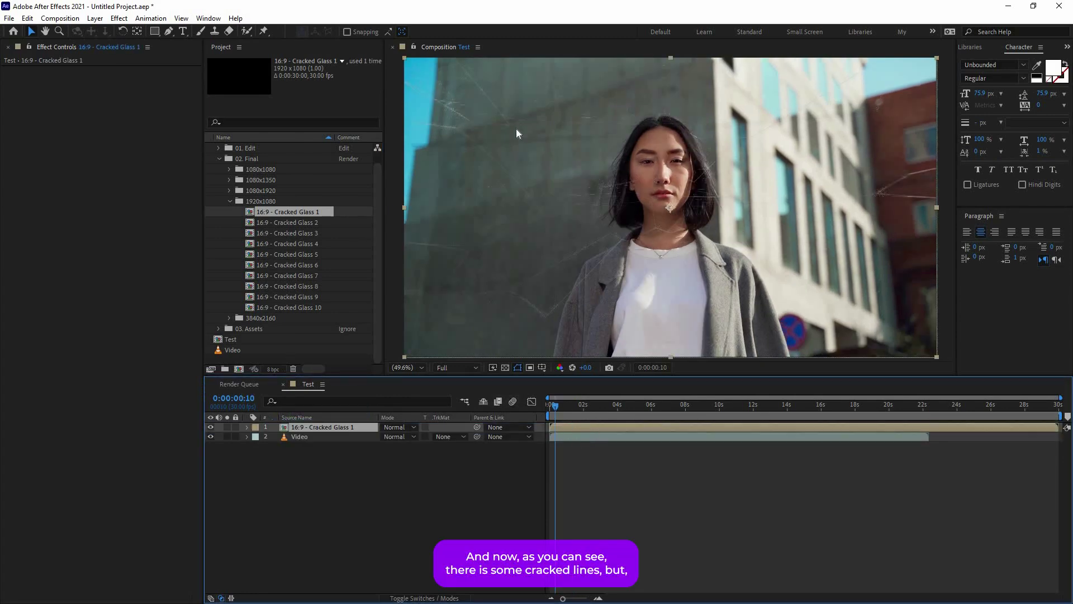
Move the playhead to 0:00:03:10 and turn on Collapse Transformations for the 16:9 - Cracked Glass 1 layer.
{"action": "key", "text": "shift+Page_Down"}
{"action": "key", "text": "shift+Page_Down"}
{"action": "key", "text": "shift+Page_Down"}
{"action": "key", "text": "shift+Page_Down"}
{"action": "key", "text": "shift+Page_Down"}
{"action": "key", "text": "shift+Page_Down"}
{"action": "key", "text": "shift+Page_Down"}
{"action": "key", "text": "shift+Page_Down"}
{"action": "key", "text": "shift+Page_Down"}
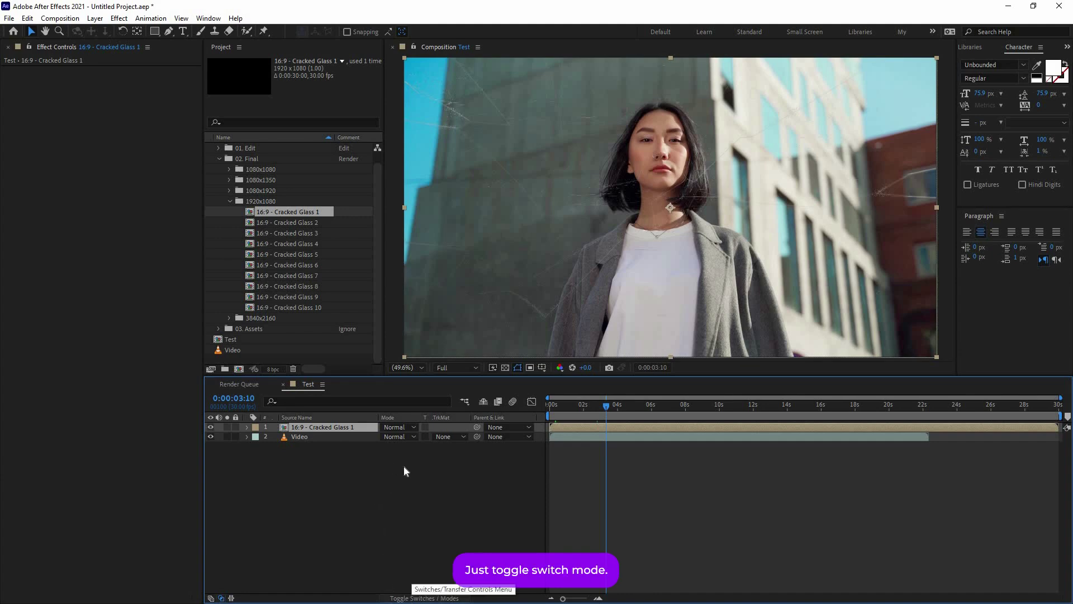
{"action": "key", "text": "F4"}
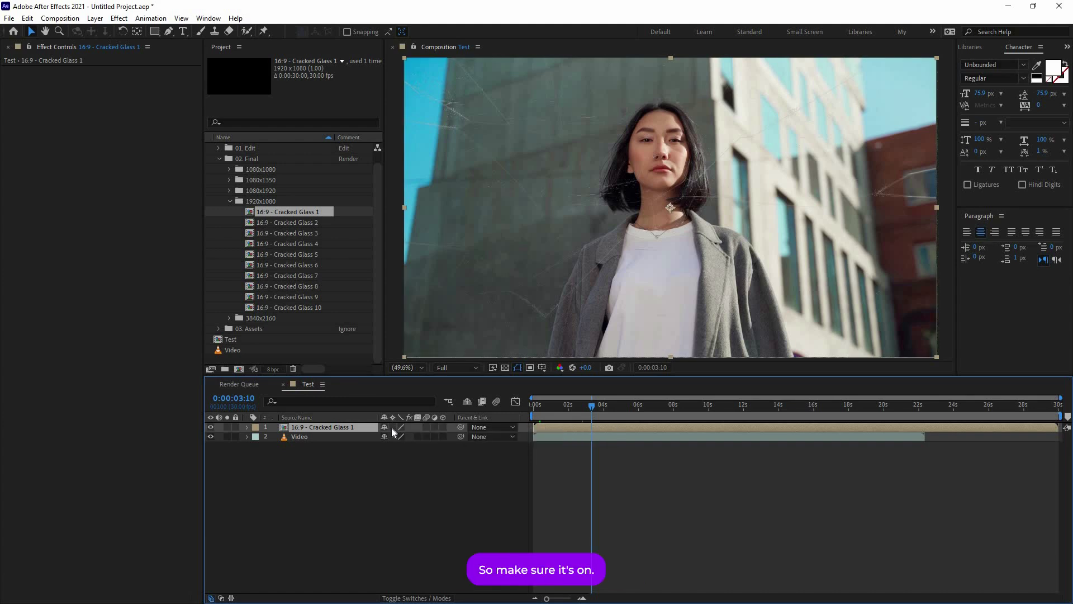
{"action": "left_click", "coordinate": [393, 427]}
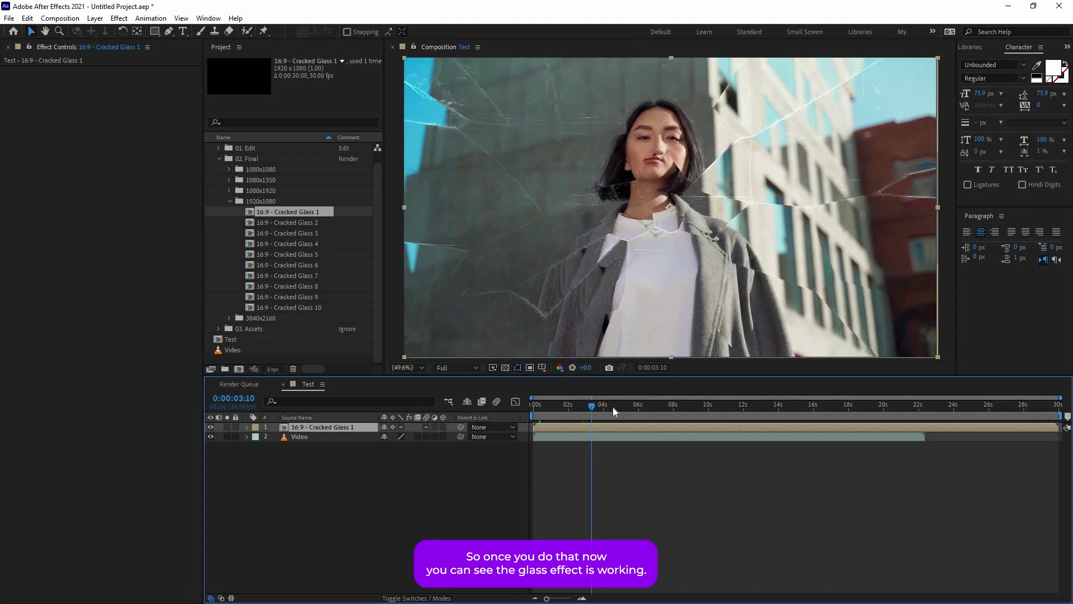
{"action": "key", "text": "F4"}
Play back the Test composition from its start to review the cracked glass effect over the video.
{"action": "key", "text": "space"}
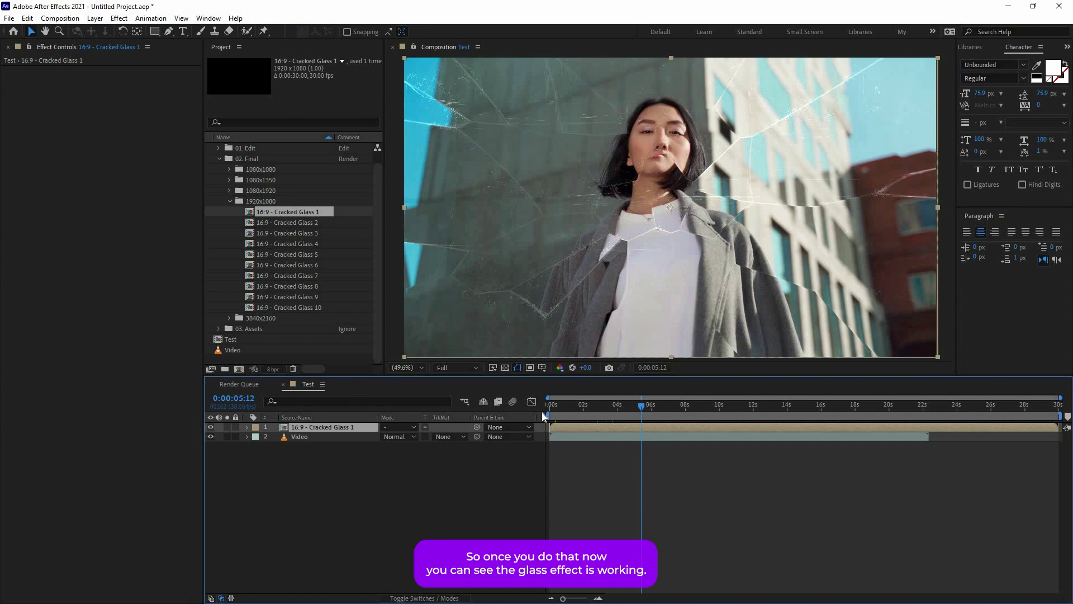
{"action": "key", "text": "space"}
{"action": "key", "text": "Home"}
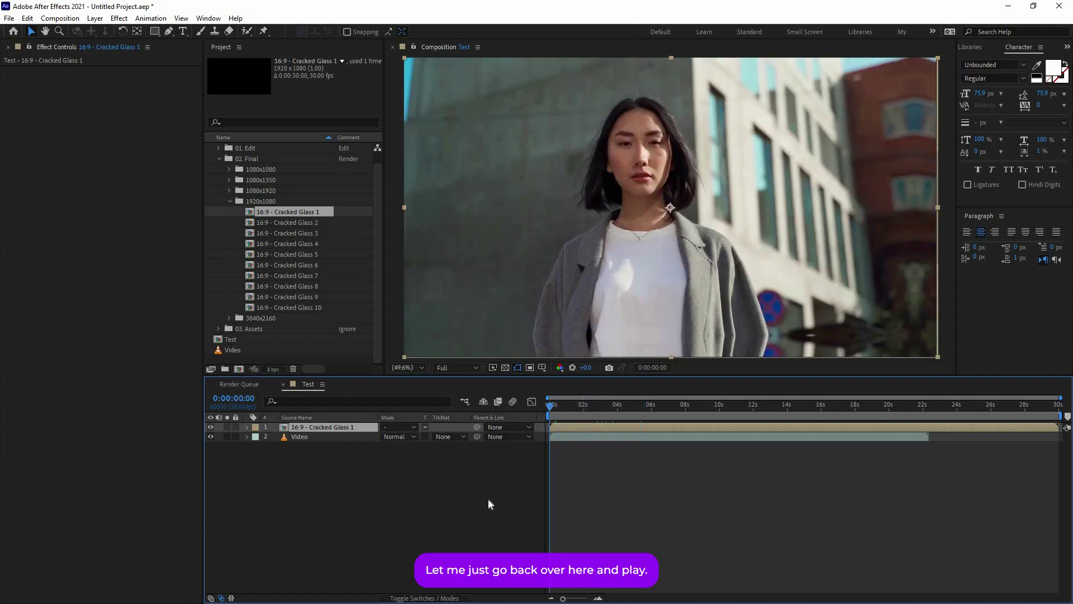
{"action": "left_click", "coordinate": [488, 501]}
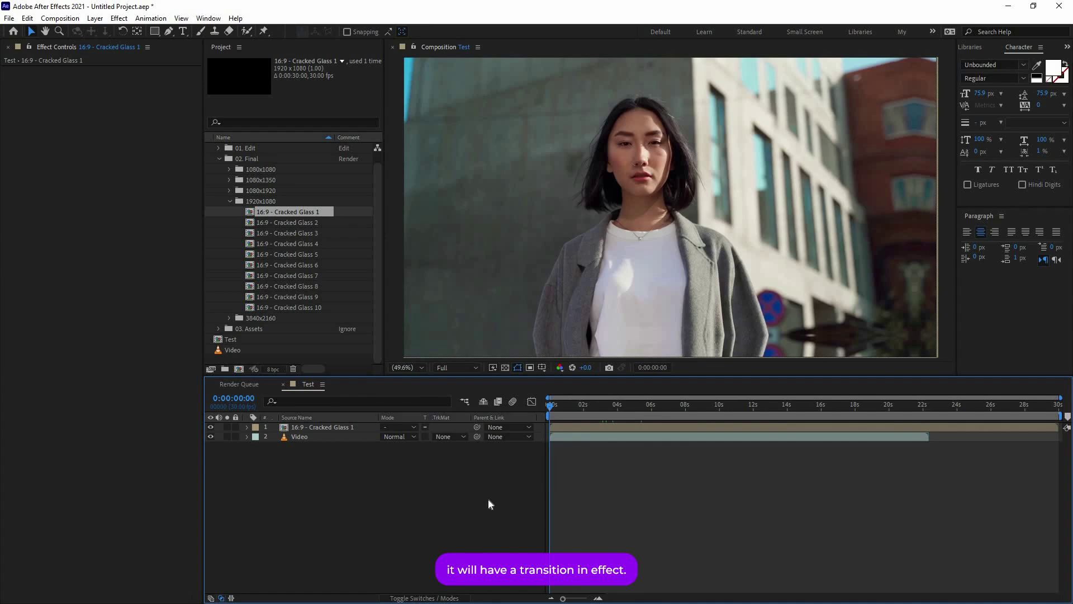
{"action": "key", "text": "space"}
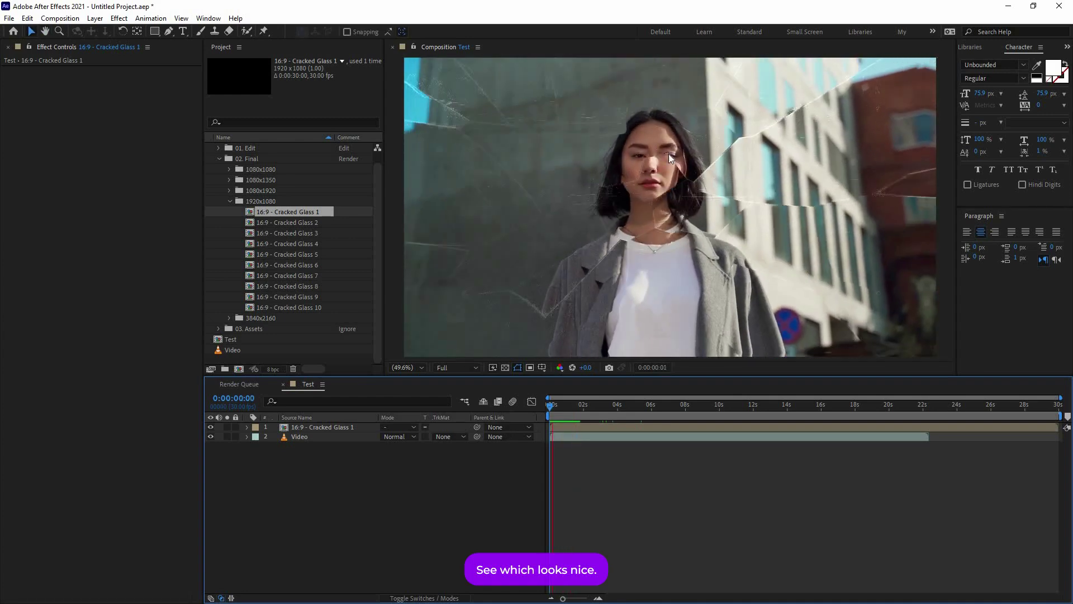
{"action": "left_click", "coordinate": [656, 196]}
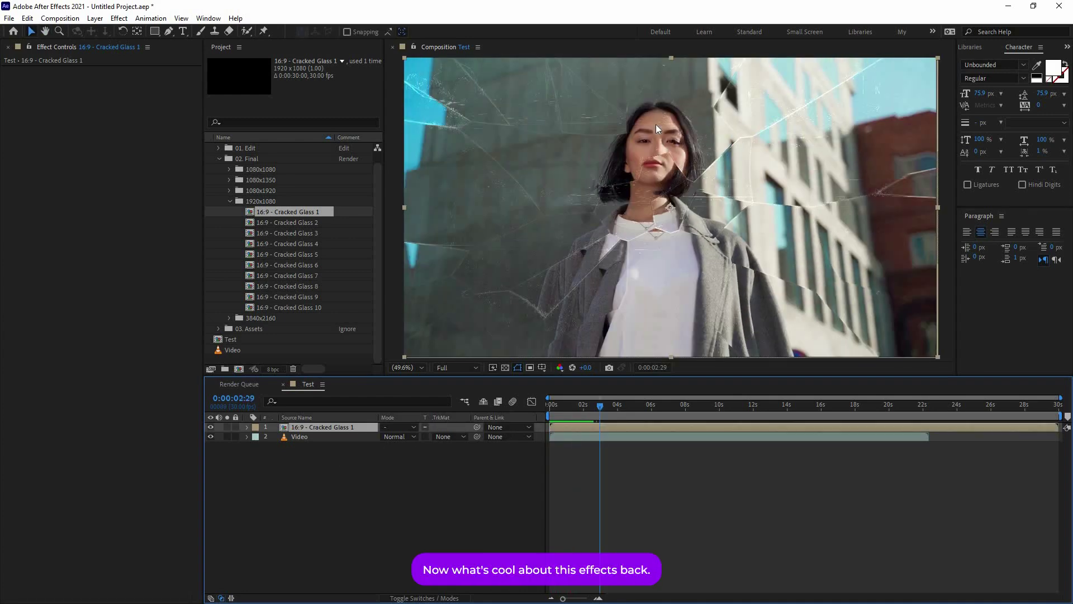
Open the 16:9 - Cracked Glass 1 composition from its layer in the Test timeline.
{"action": "key", "text": "F2"}
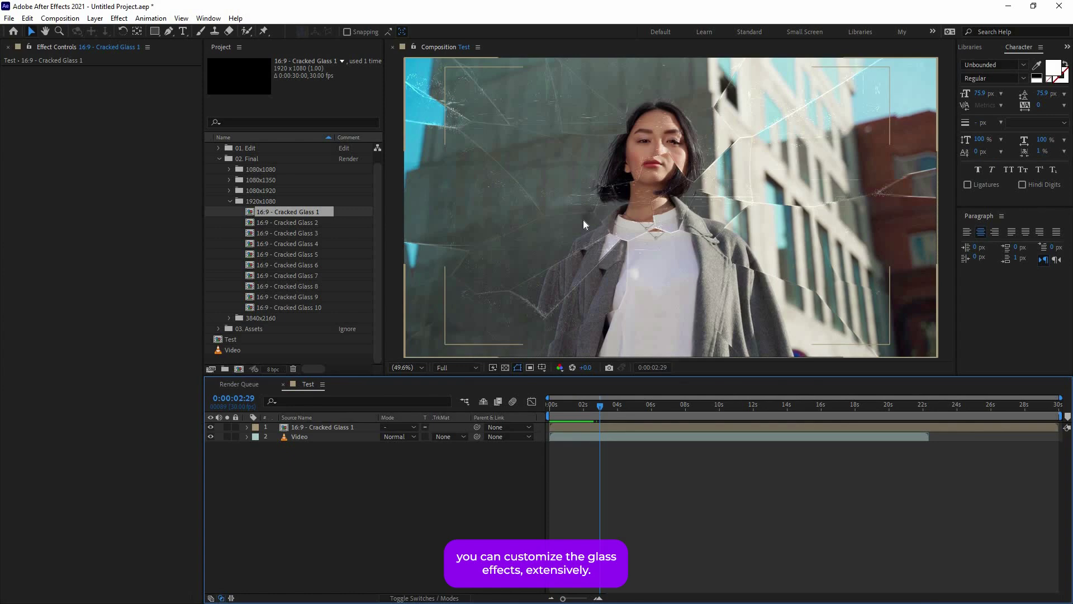
{"action": "left_click", "coordinate": [342, 427]}
{"action": "double_click", "coordinate": [587, 427]}
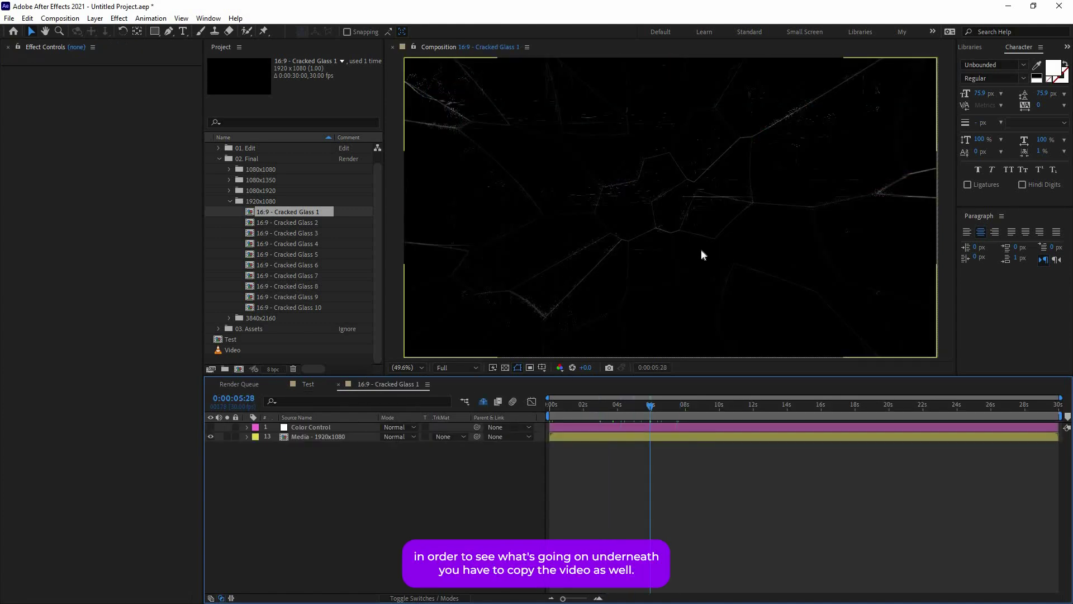
Copy the Video layer from the Test composition into 16:9 - Cracked Glass 1, placing it beneath the Media - 1920x1080 layer.
{"action": "left_click", "coordinate": [307, 384]}
{"action": "left_click", "coordinate": [307, 438]}
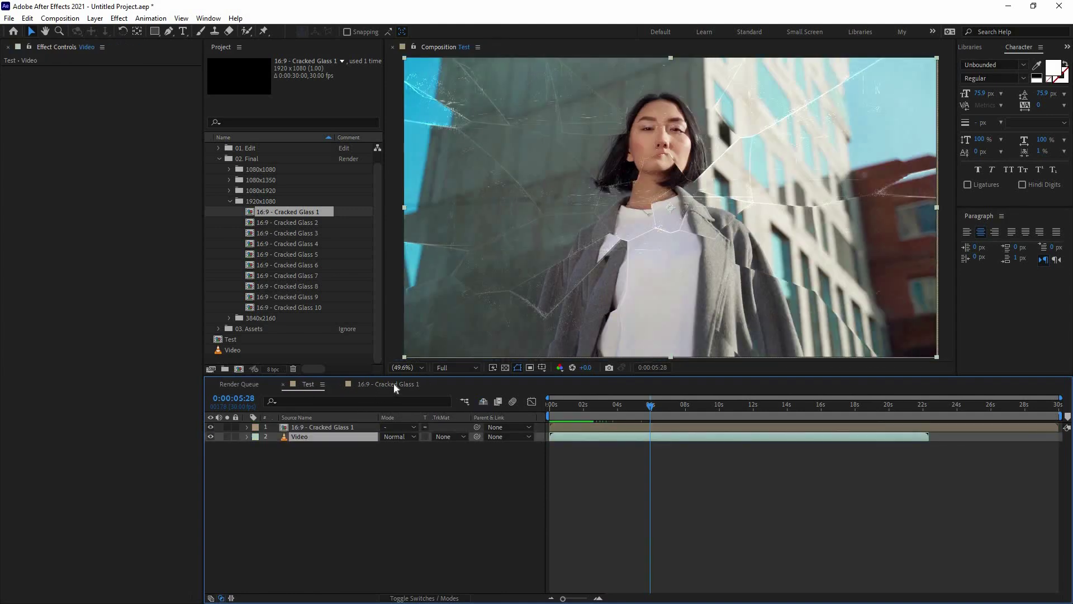
{"action": "key", "text": "ctrl+c"}
{"action": "key", "text": "shift+period"}
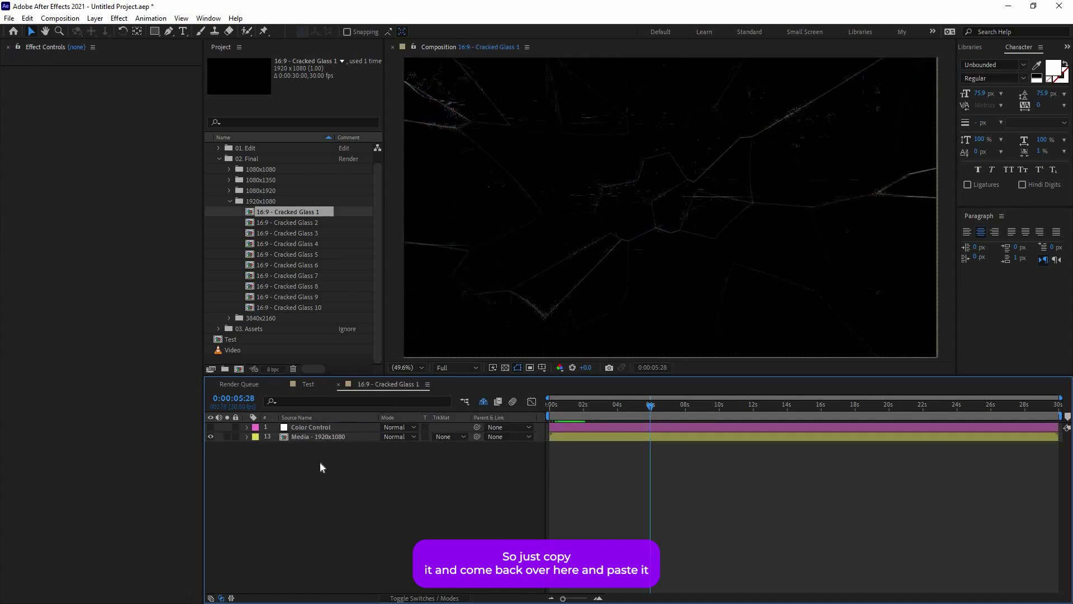
{"action": "key", "text": "ctrl+v"}
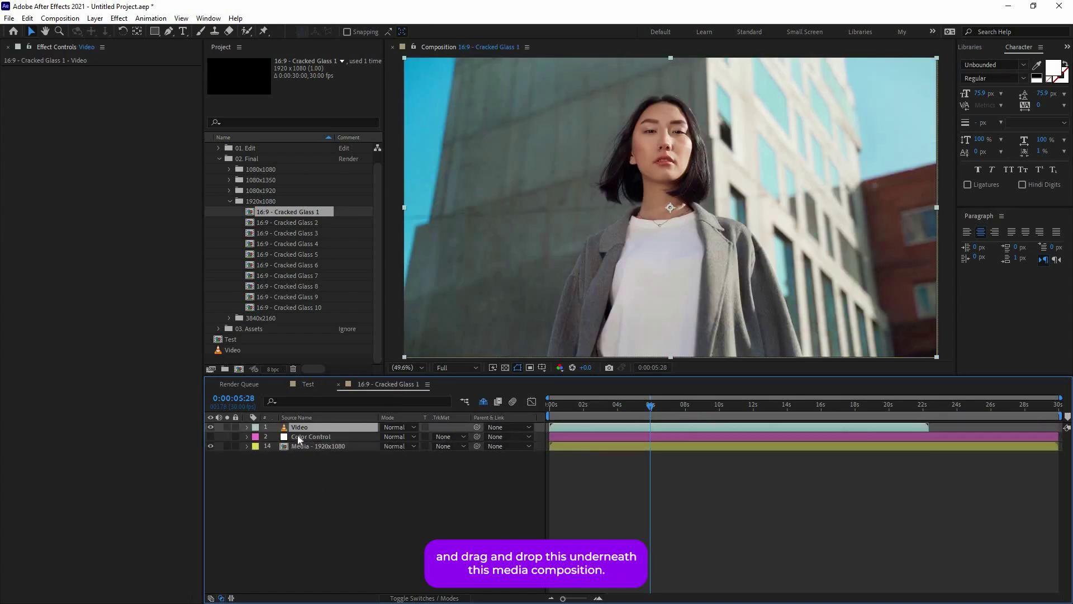
{"action": "left_click_drag", "start_coordinate": [297, 428], "coordinate": [311, 448]}
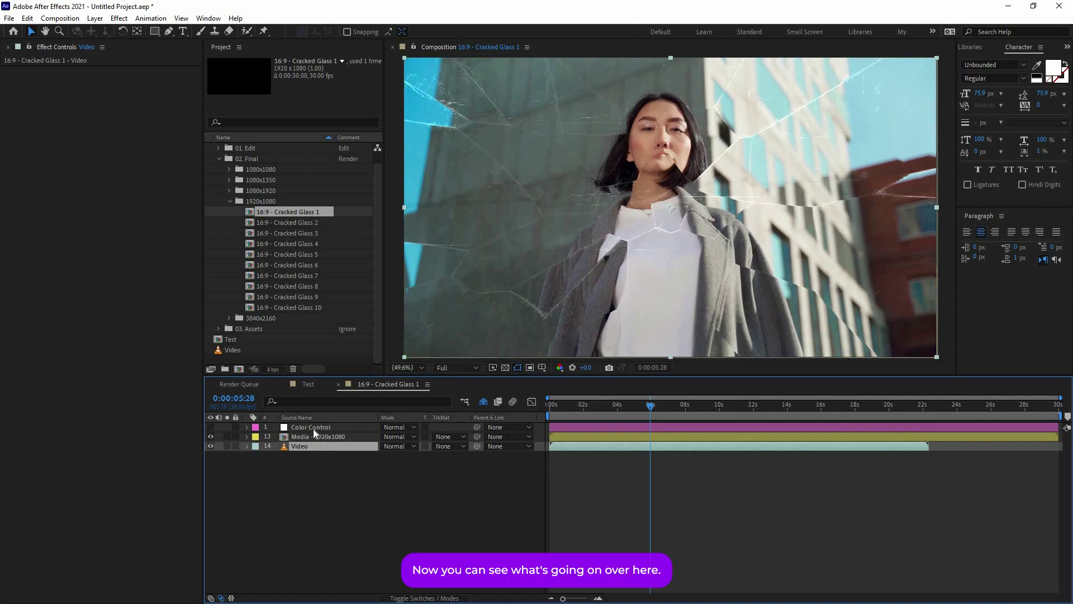
Select the Color Control layer and its Glass Effect settings.
{"action": "left_click", "coordinate": [313, 428]}
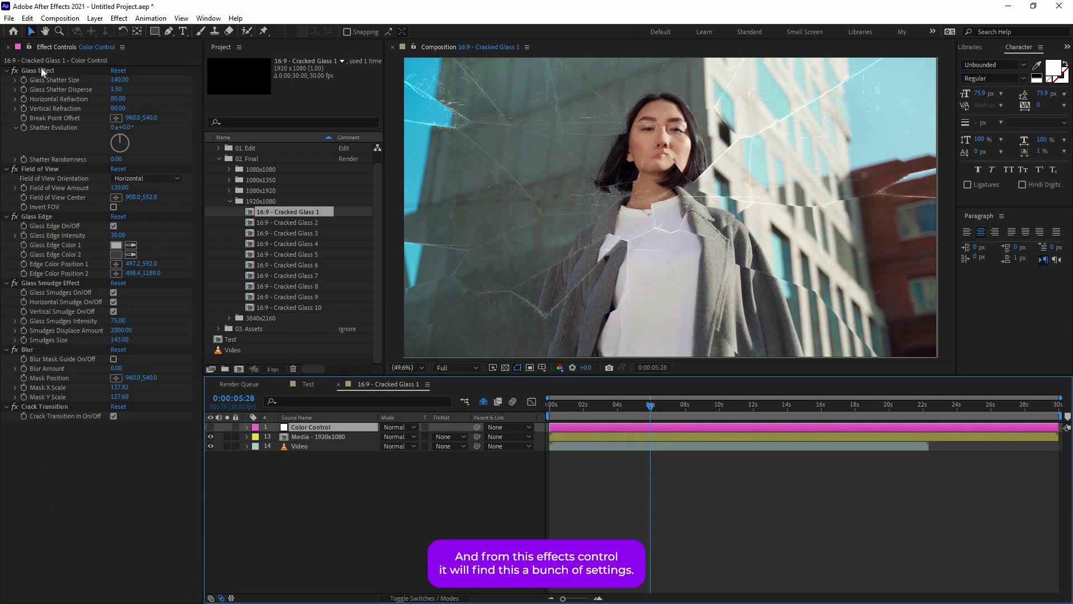
{"action": "left_click", "coordinate": [25, 70]}
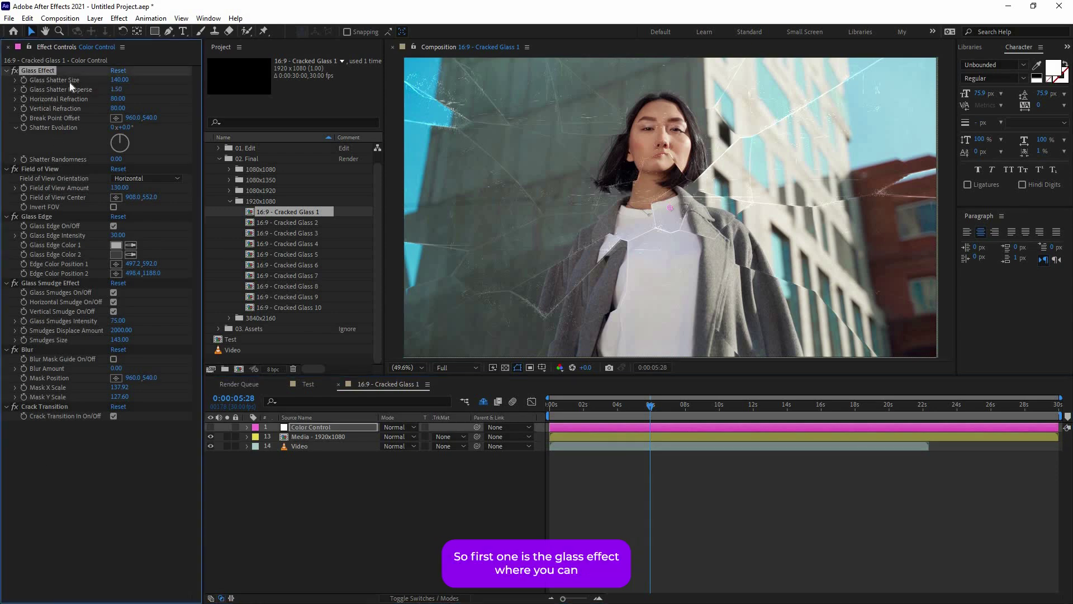
Try Glass Shatter Size values of 250 and 550 in the Glass Effect, and undo them.
{"action": "left_click_drag", "start_coordinate": [119, 82], "coordinate": [119, 82]}
{"action": "left_click", "coordinate": [119, 80]}
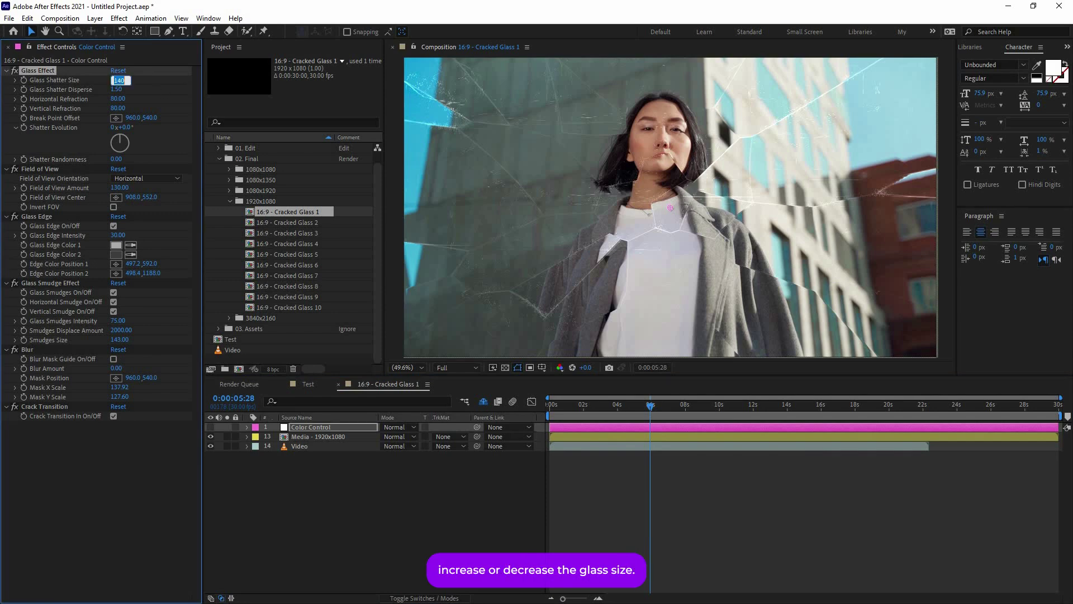
{"action": "type", "text": "250"}
{"action": "key", "text": "Return"}
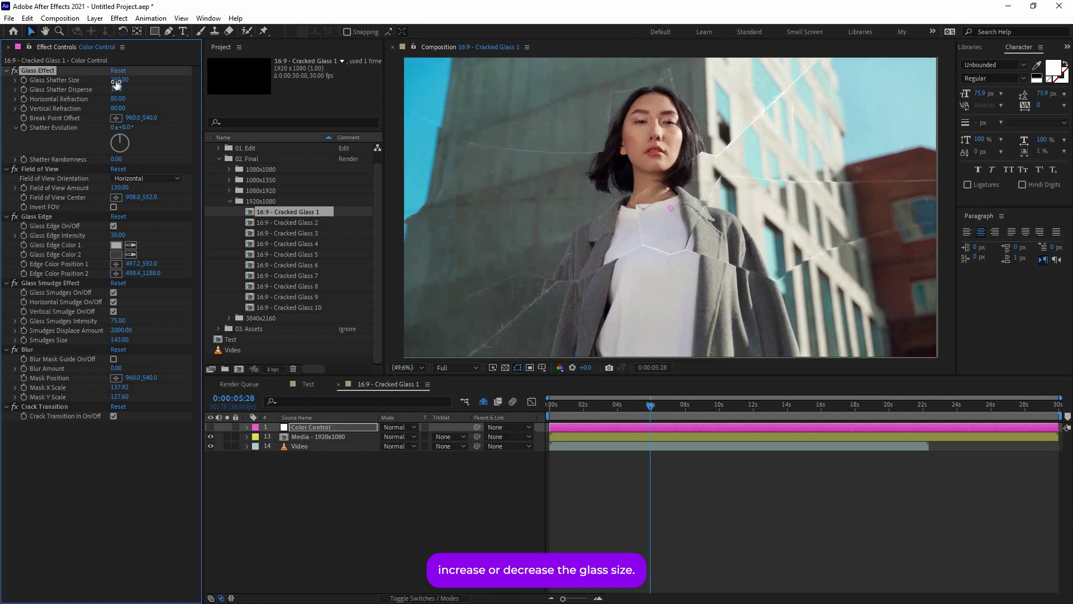
{"action": "left_click", "coordinate": [112, 82]}
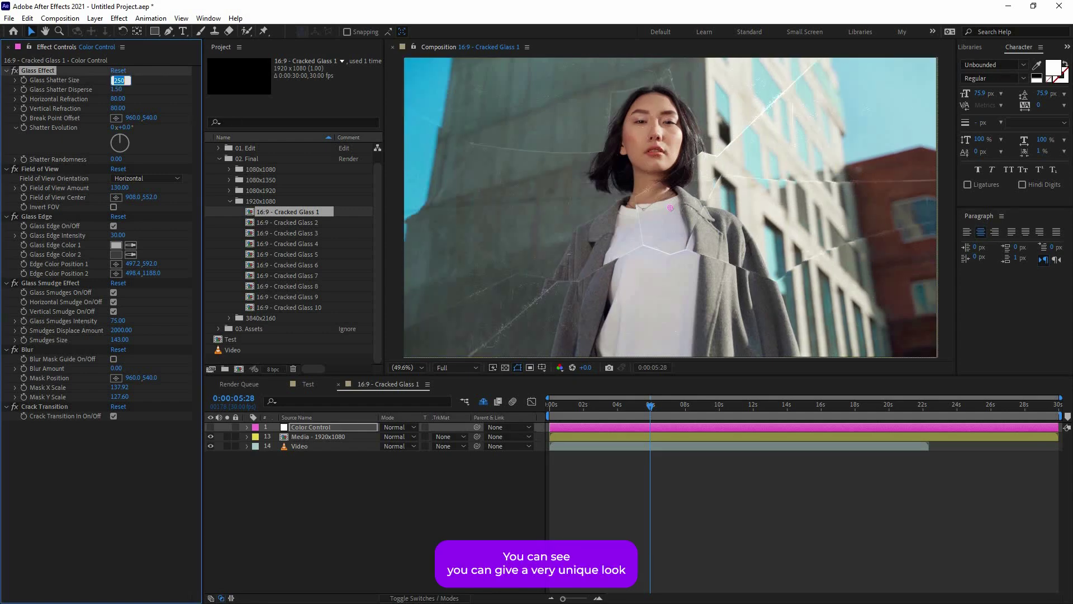
{"action": "key", "text": "Return"}
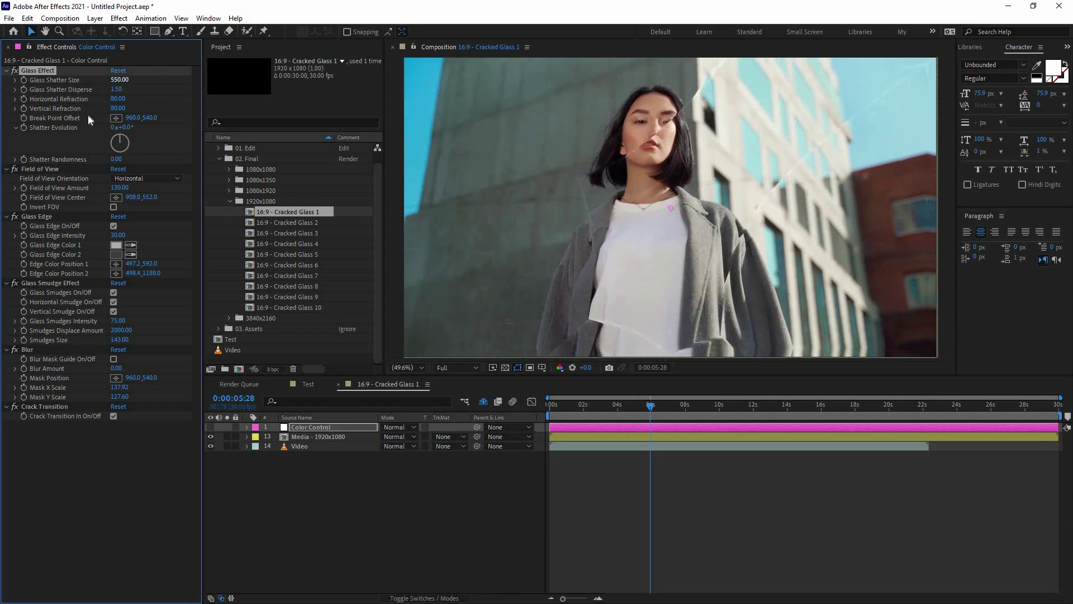
{"action": "key", "text": "ctrl+z"}
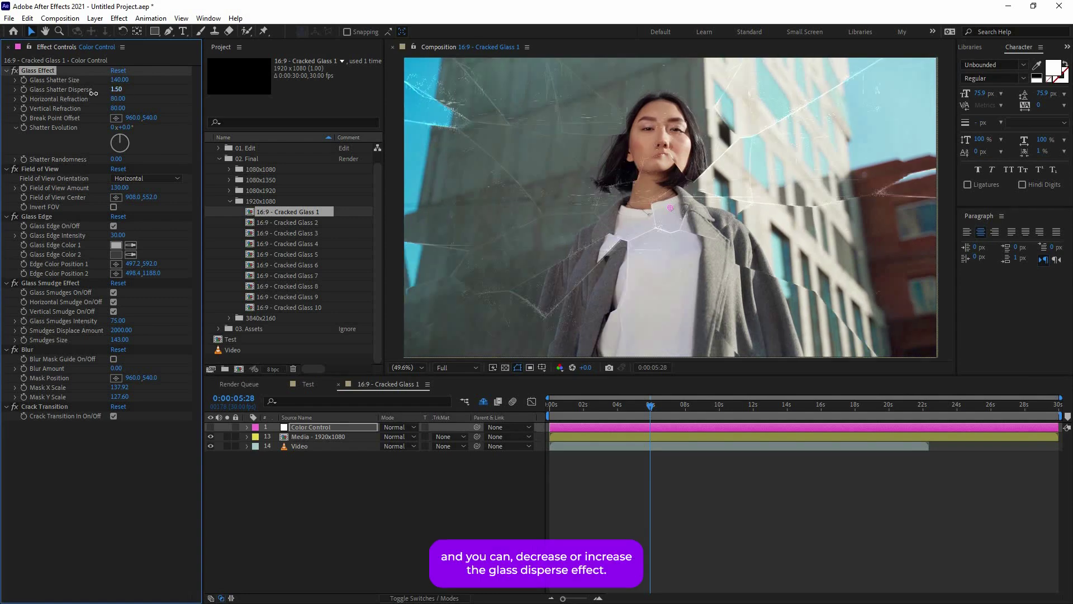
Try a different Glass Shatter Disperse amount and a Horizontal Refraction of 150 in the Glass Effect.
{"action": "left_click_drag", "start_coordinate": [116, 90], "coordinate": [33, 91]}
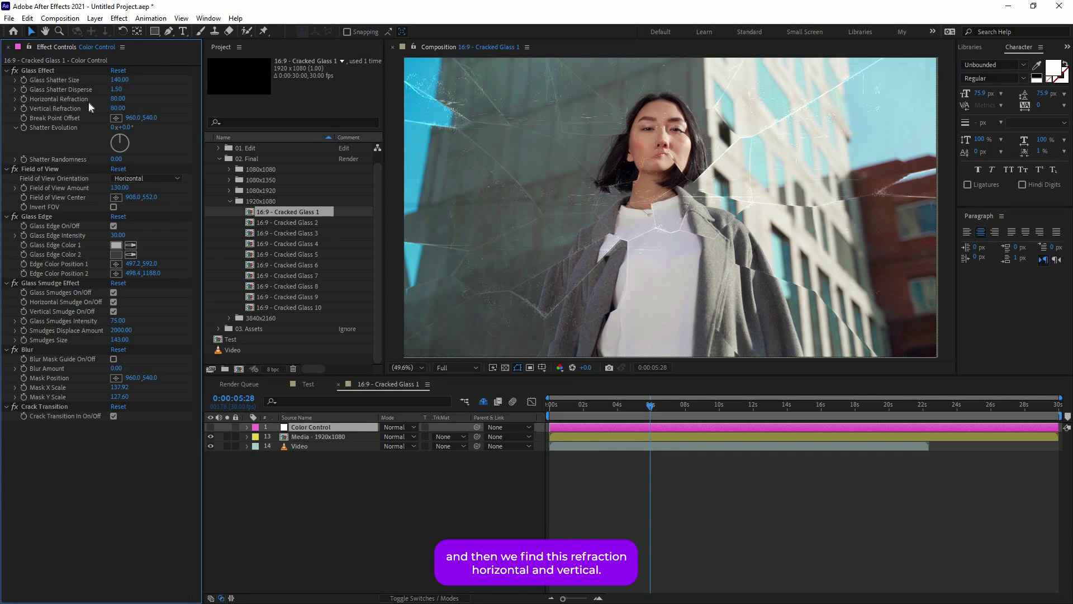
{"action": "left_click", "coordinate": [119, 100]}
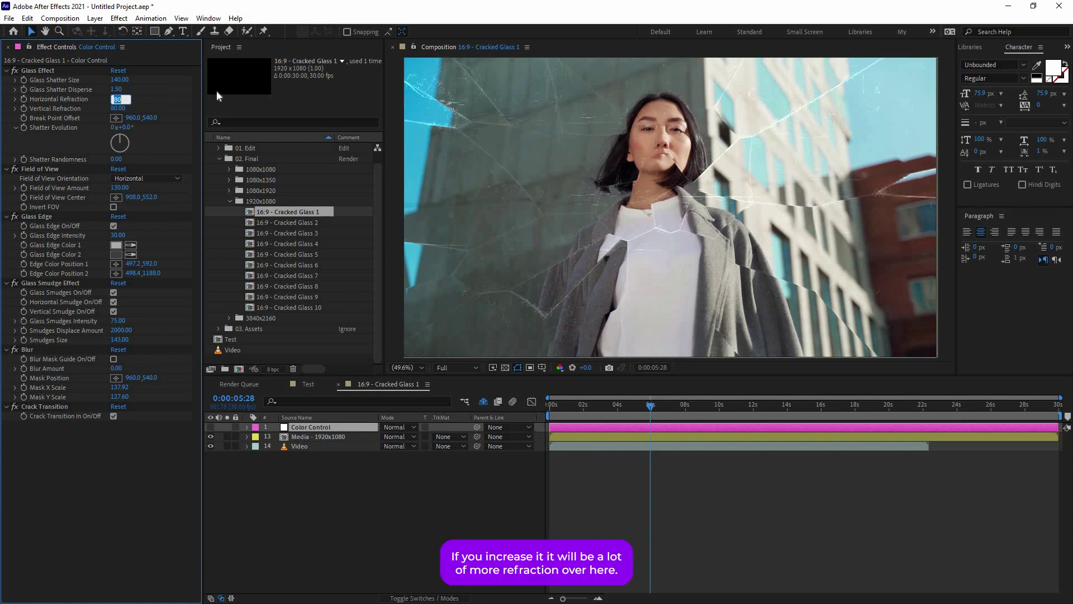
{"action": "type", "text": "150"}
{"action": "key", "text": "Return"}
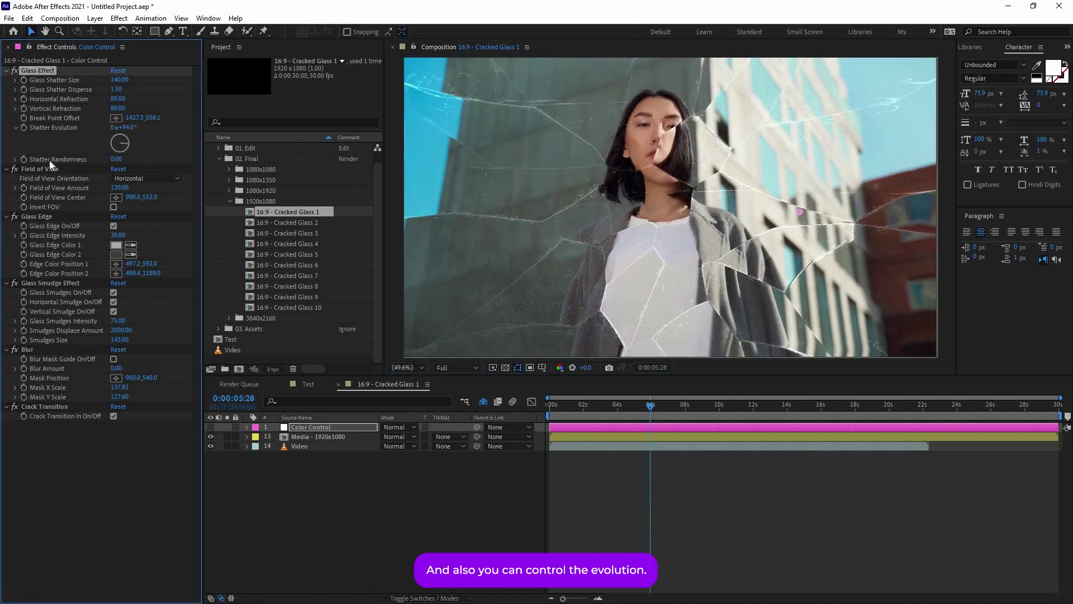
Try the Vertical and Diagonal options for the Field of View Orientation.
{"action": "left_click", "coordinate": [47, 168]}
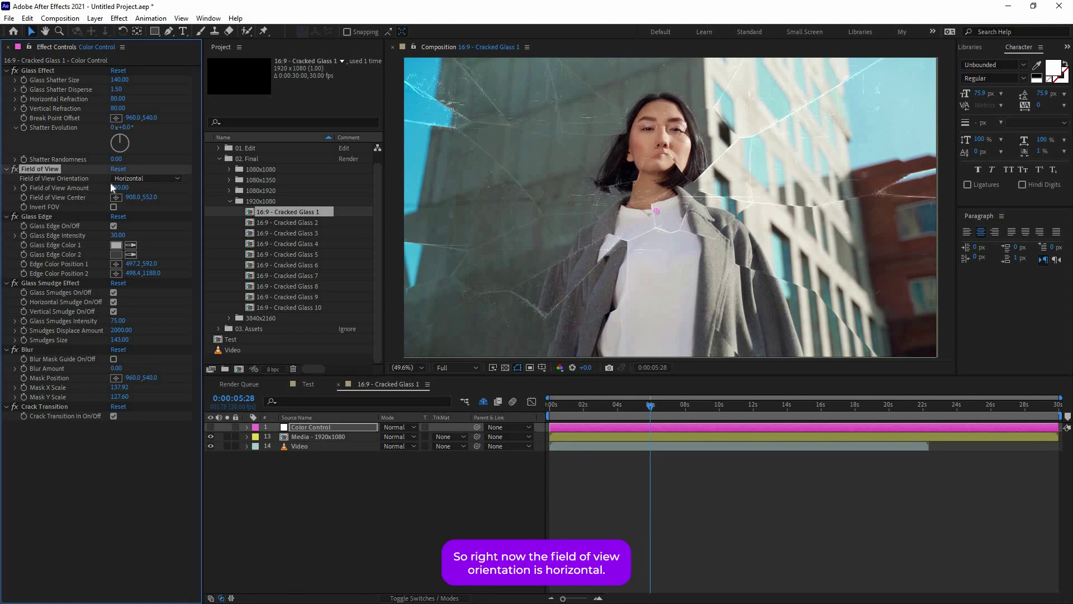
{"action": "left_click", "coordinate": [145, 178]}
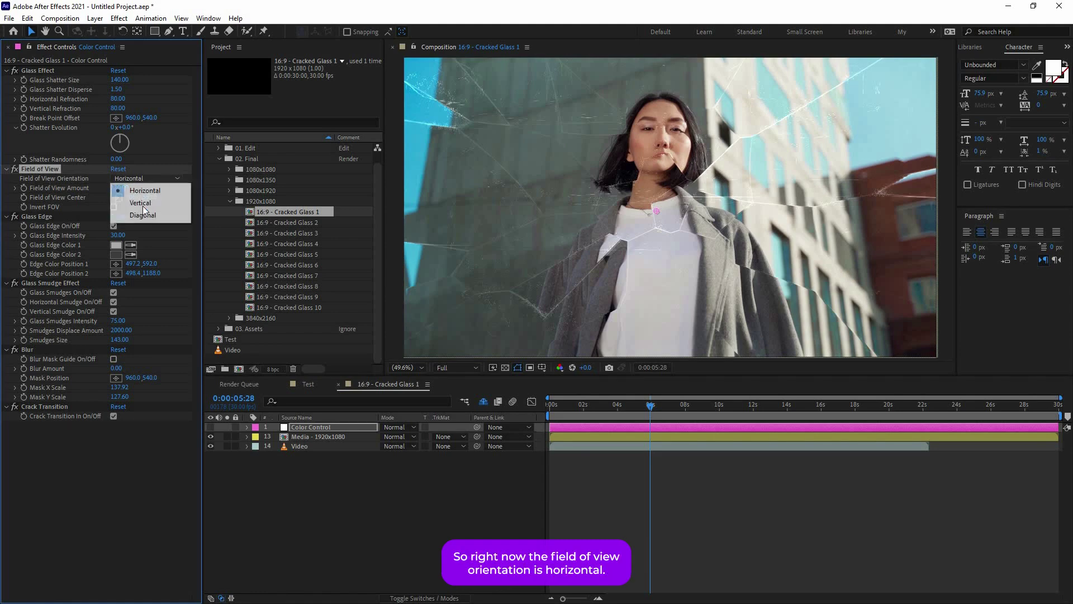
{"action": "left_click", "coordinate": [142, 205]}
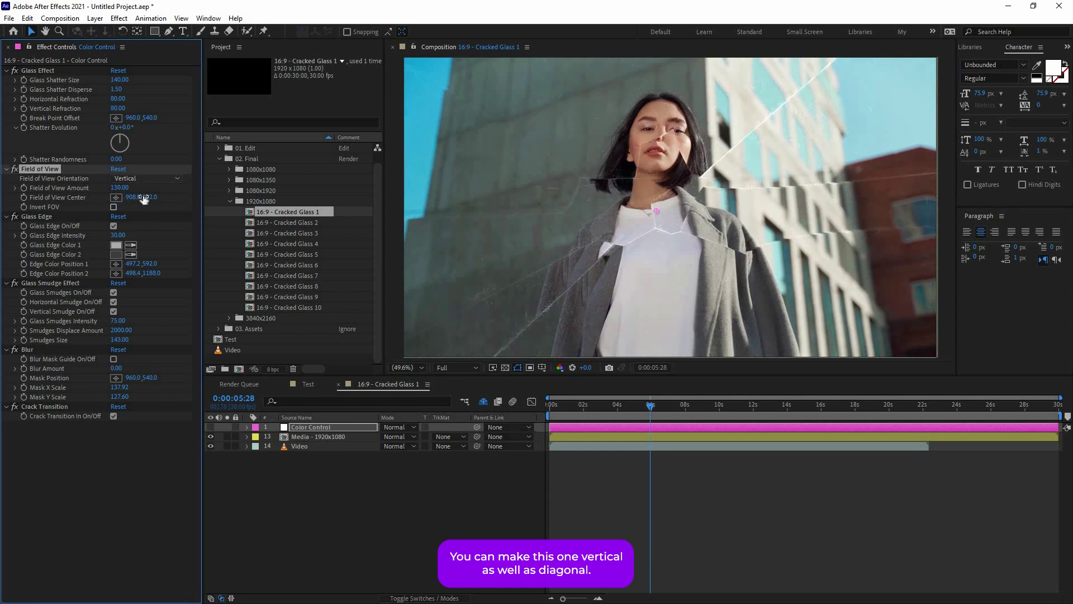
{"action": "left_click", "coordinate": [145, 177]}
{"action": "left_click", "coordinate": [137, 217]}
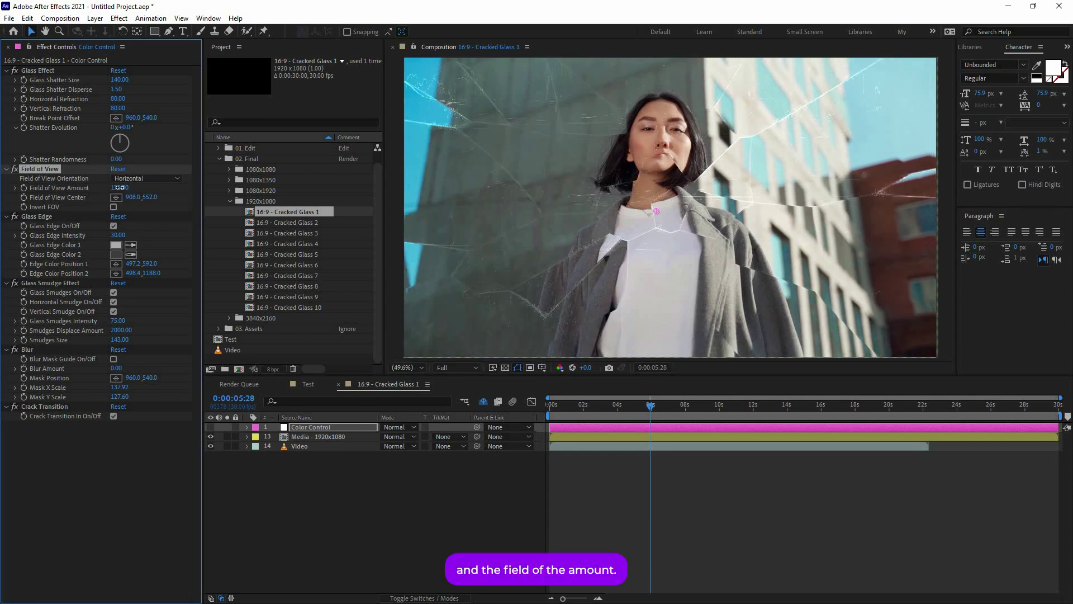
Try a Field of View Amount of 70, and undo it.
{"action": "left_click", "coordinate": [119, 188]}
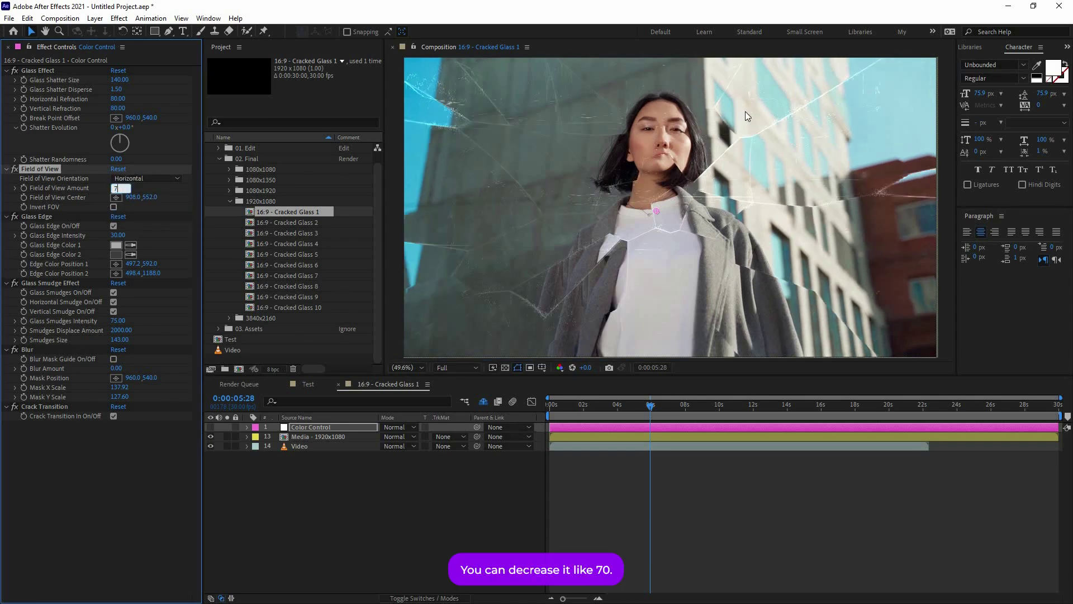
{"action": "type", "text": "70"}
{"action": "key", "text": "Return"}
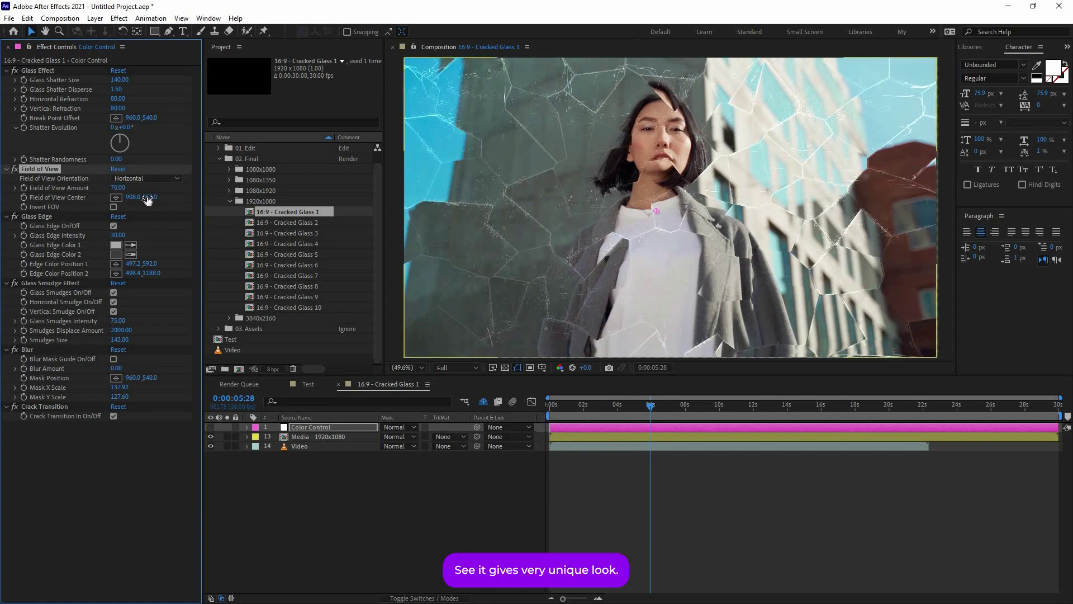
{"action": "key", "text": "ctrl+z"}
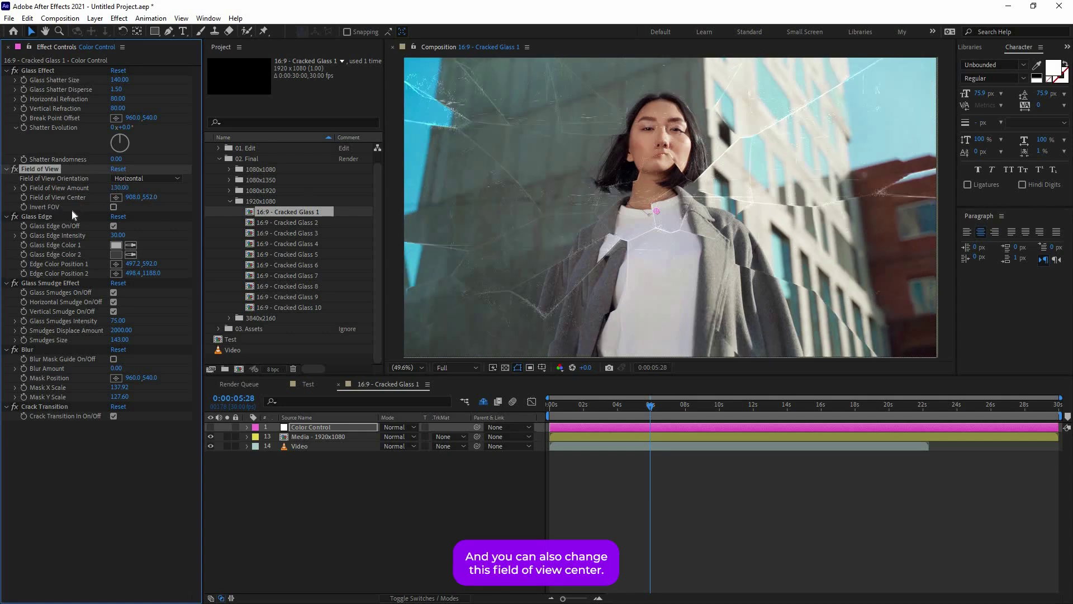
Try the Field of View Center near the frame's upper-left corner, and at the middle of its lower edge.
{"action": "left_click", "coordinate": [116, 196]}
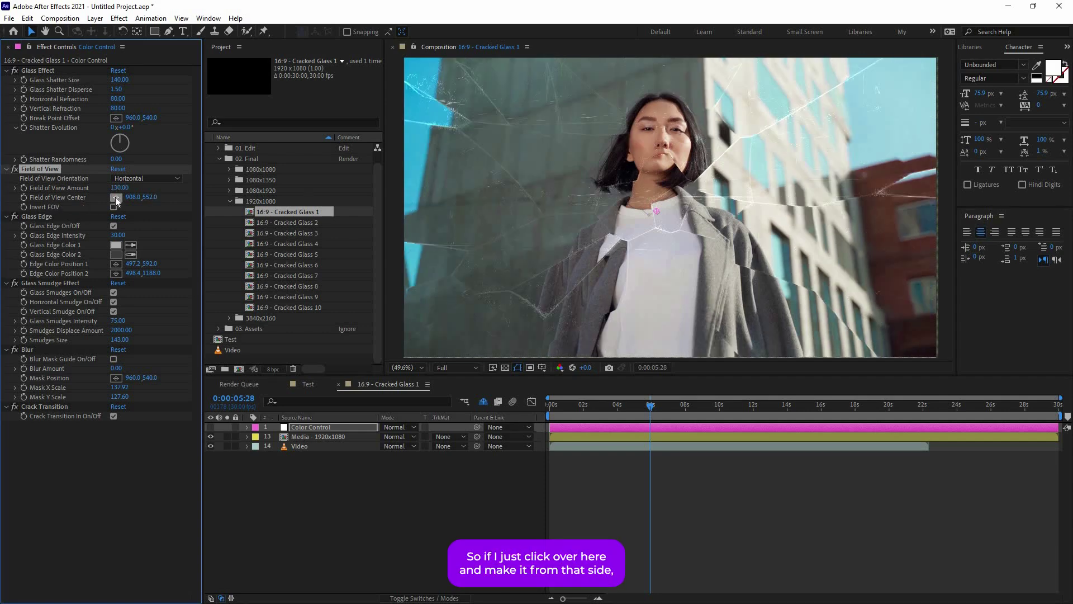
{"action": "left_click", "coordinate": [479, 115]}
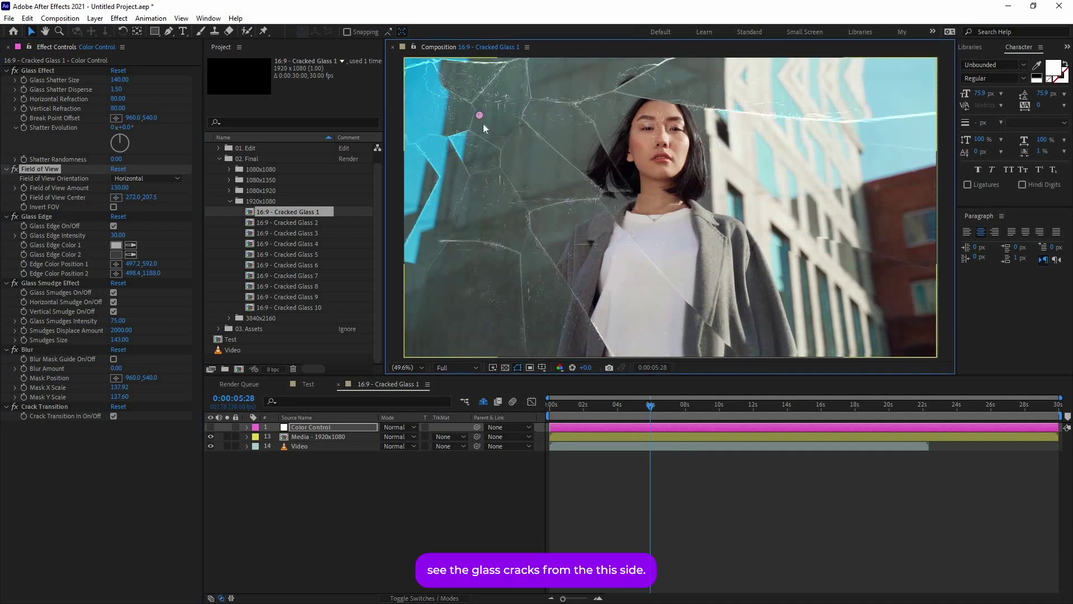
{"action": "left_click", "coordinate": [667, 352]}
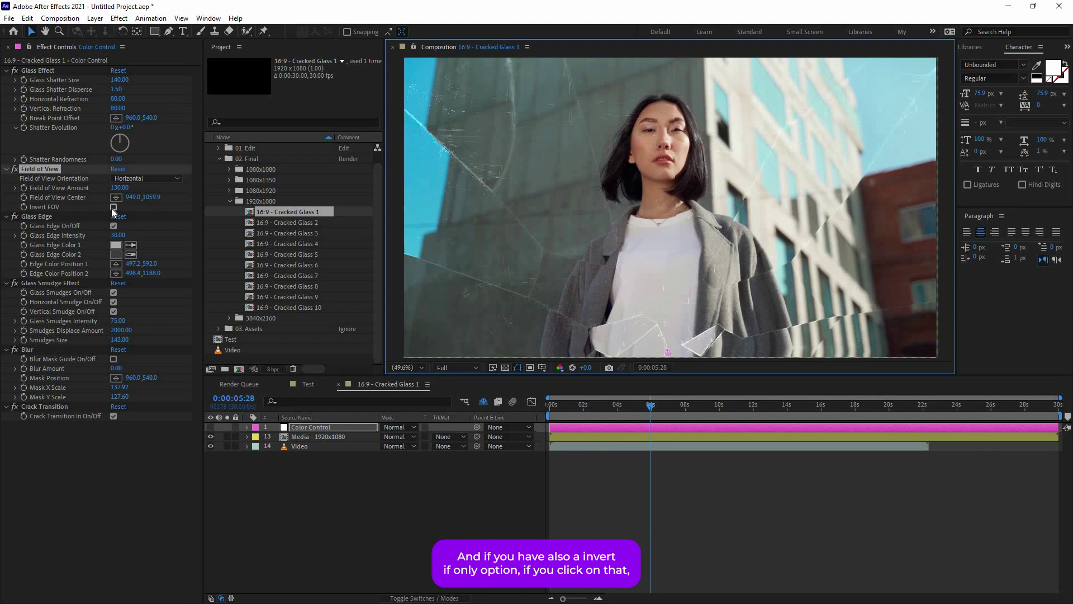
Enable Invert FOV and place the Field of View Center at about 479.6, 173.3, in the upper-left part of the frame.
{"action": "left_click", "coordinate": [113, 207]}
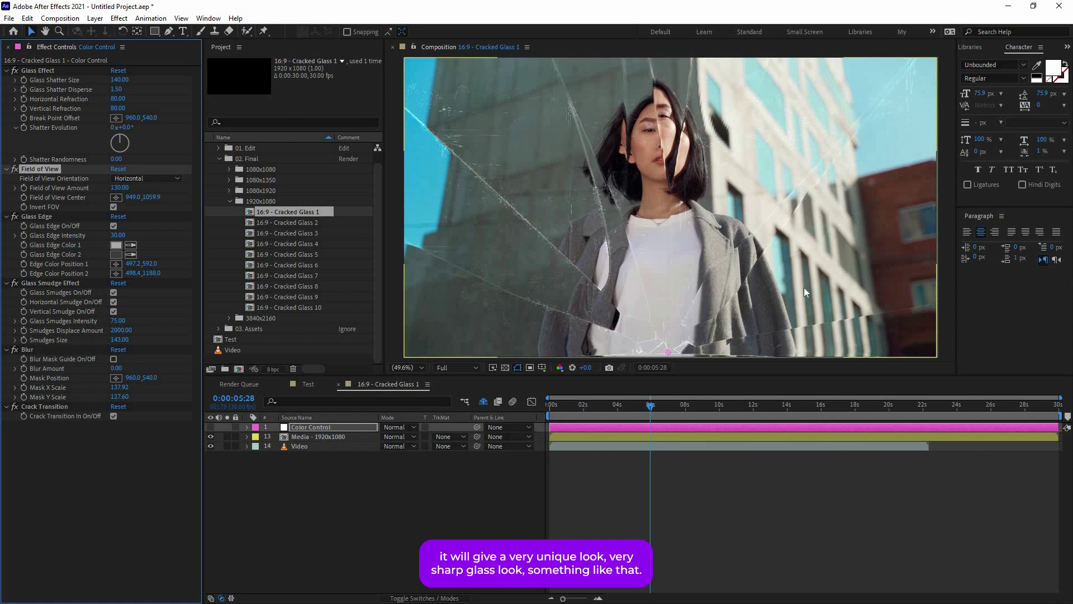
{"action": "left_click", "coordinate": [921, 195]}
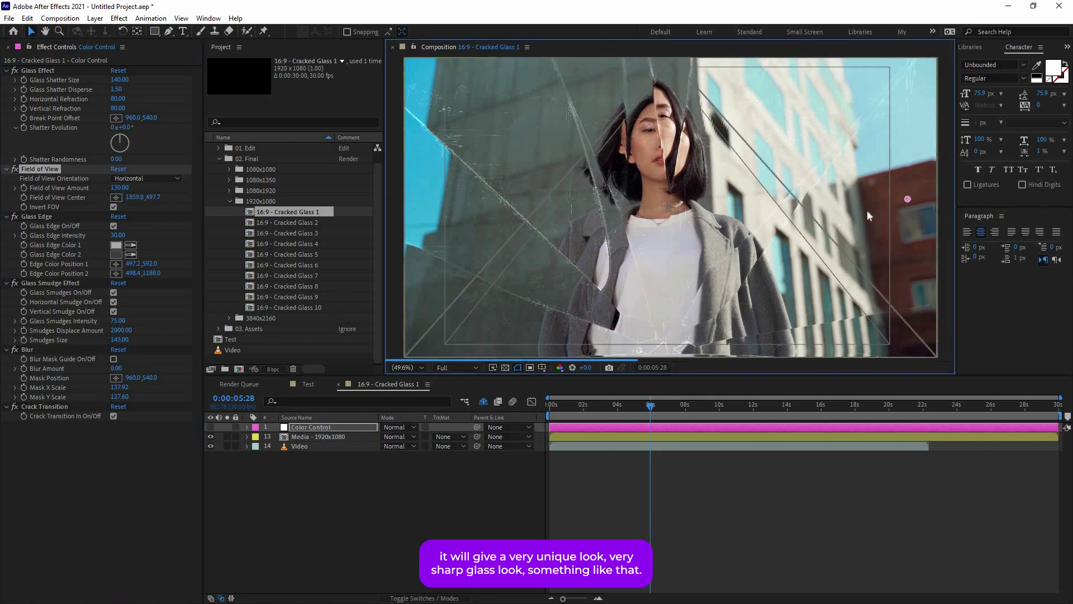
{"action": "left_click", "coordinate": [536, 106]}
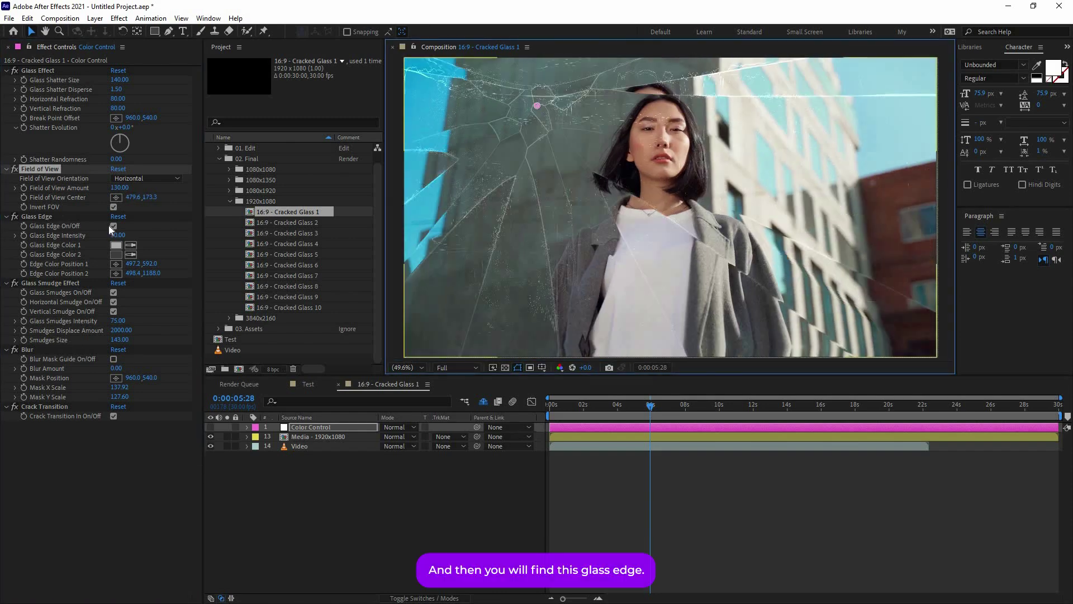
Compare the frame with Glass Edge off and on, and inspect the glass smudges in an enlarged composition view.
{"action": "left_click", "coordinate": [114, 226]}
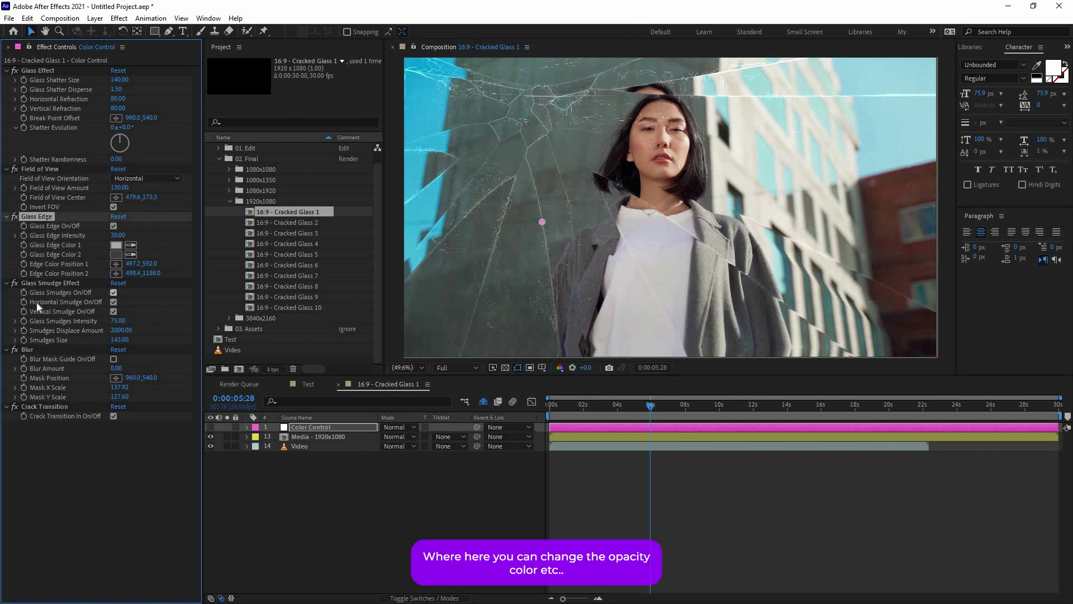
{"action": "left_click", "coordinate": [60, 284]}
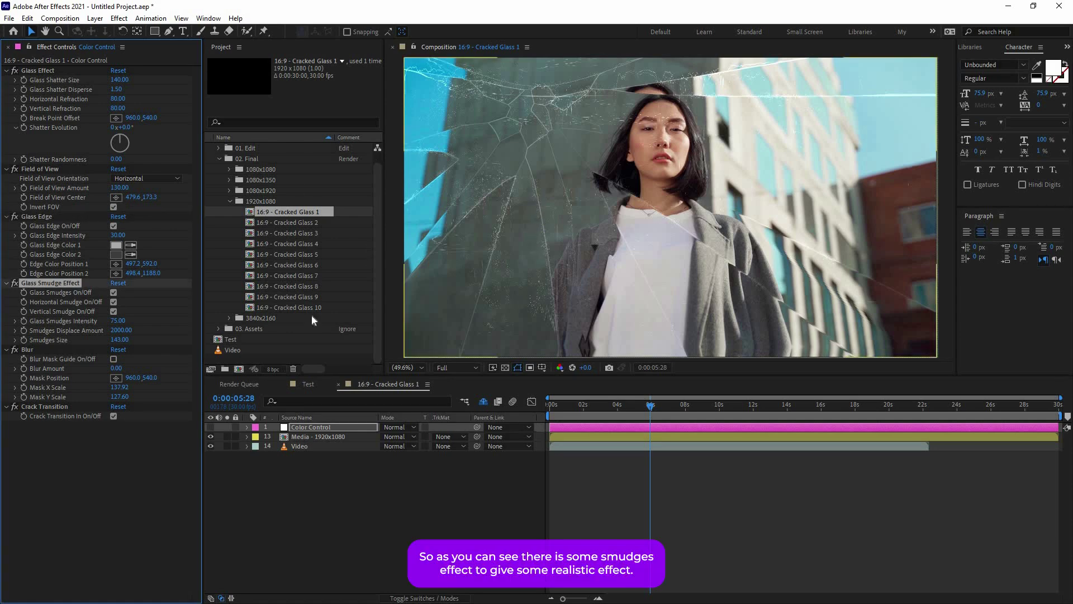
{"action": "key", "text": "grave"}
{"action": "key", "text": "grave"}
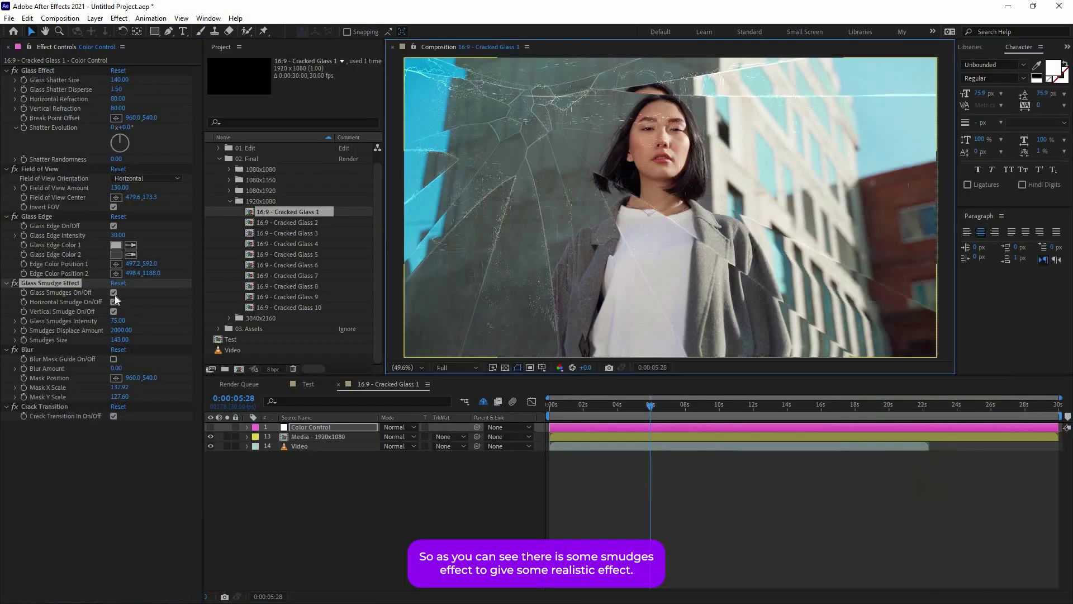
Turn off Horizontal Smudge in the Glass Smudge Effect and check the frame in an enlarged composition view.
{"action": "left_click", "coordinate": [113, 293]}
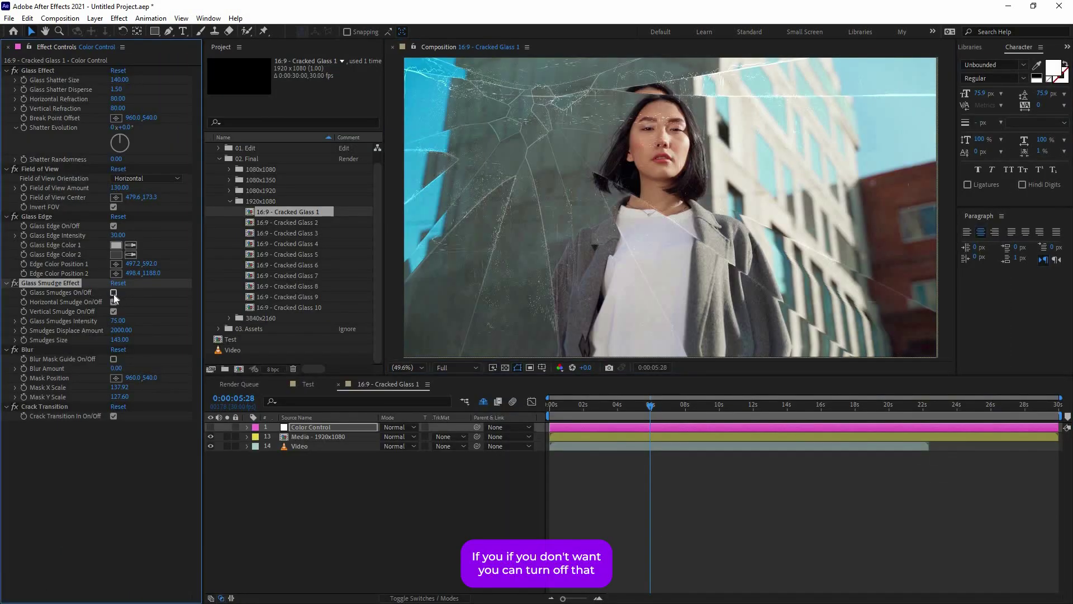
{"action": "left_click", "coordinate": [114, 303]}
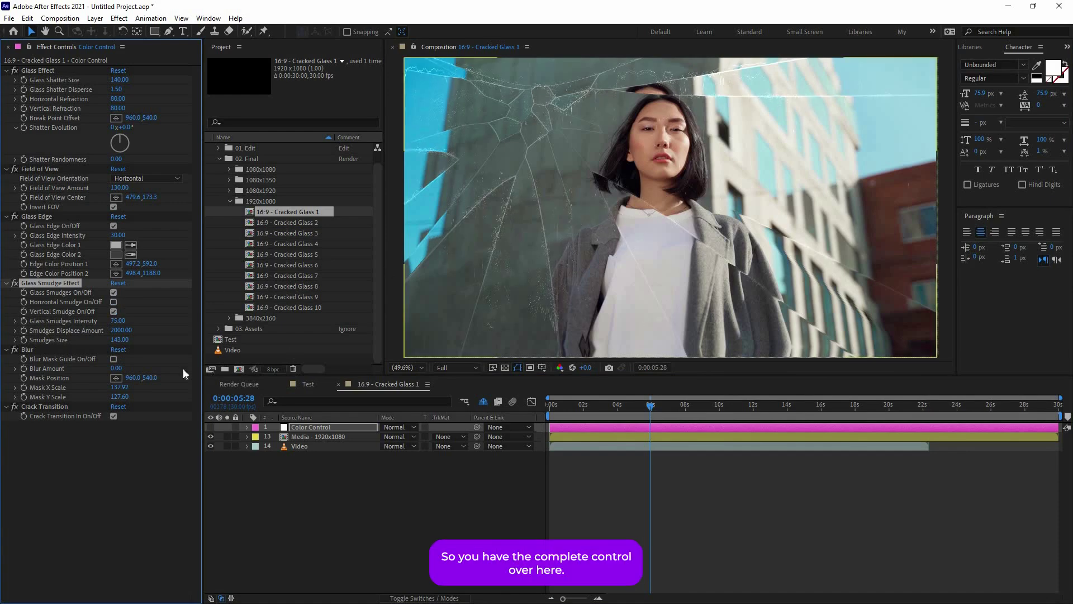
{"action": "key", "text": "grave"}
{"action": "key", "text": "grave"}
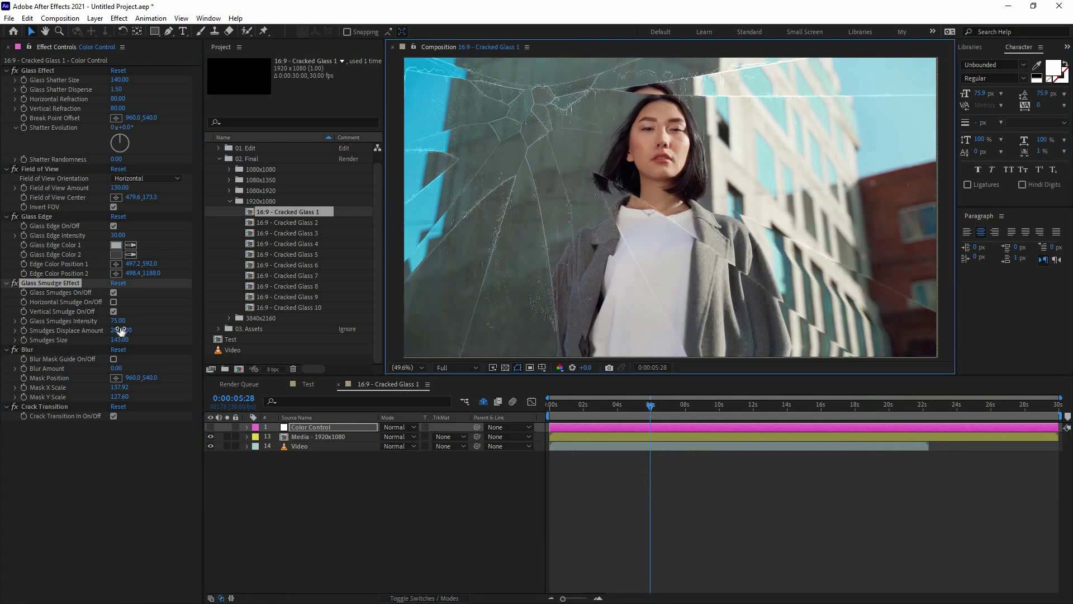
Try a lower Smudges Displace Amount in the Glass Smudge Effect, and undo the change.
{"action": "left_click_drag", "start_coordinate": [173, 334], "coordinate": [148, 337]}
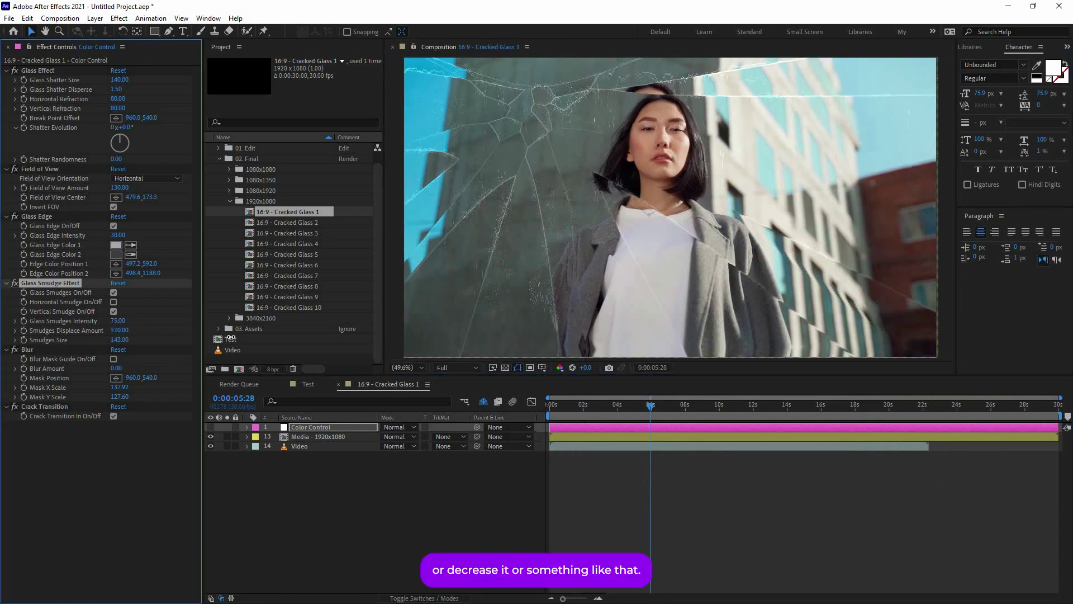
{"action": "key", "text": "ctrl+z"}
Show the Blur effect's mask guide, set the Blur Amount to 30, and hide the guide again.
{"action": "left_click", "coordinate": [40, 351]}
{"action": "left_click", "coordinate": [113, 359]}
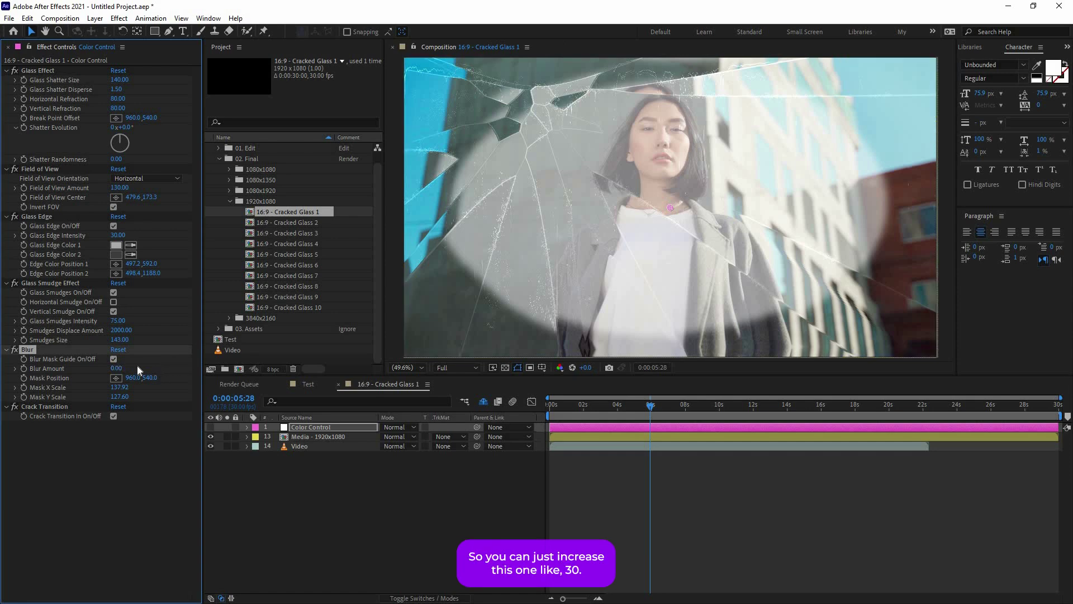
{"action": "type", "text": "30"}
{"action": "key", "text": "Return"}
{"action": "left_click", "coordinate": [114, 359]}
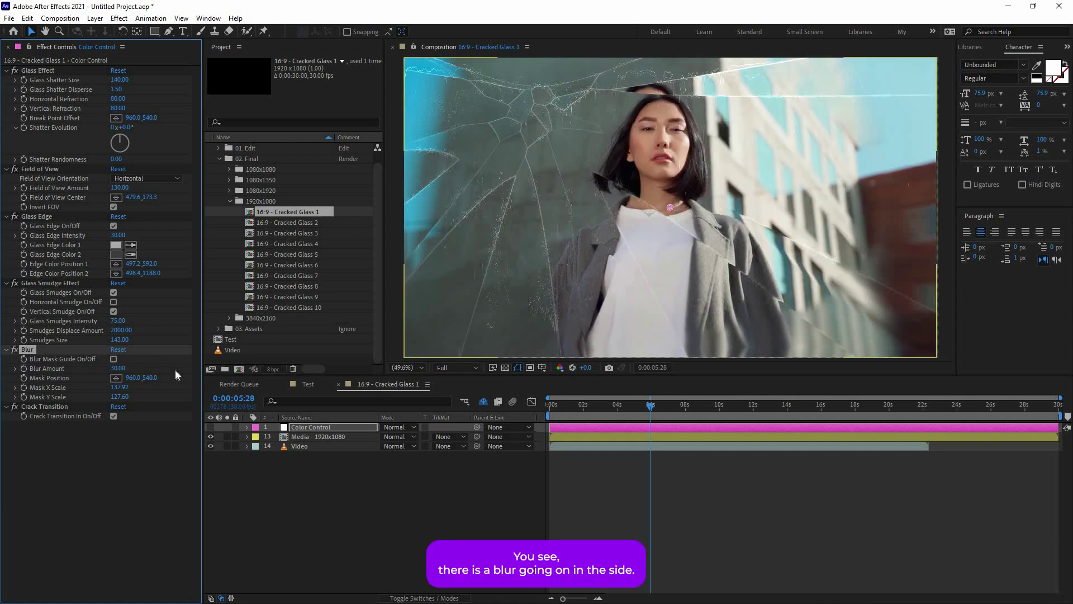
Preview the crack transition from the first frame, and compare the frame with Crack Transition In off and on.
{"action": "left_click", "coordinate": [29, 407]}
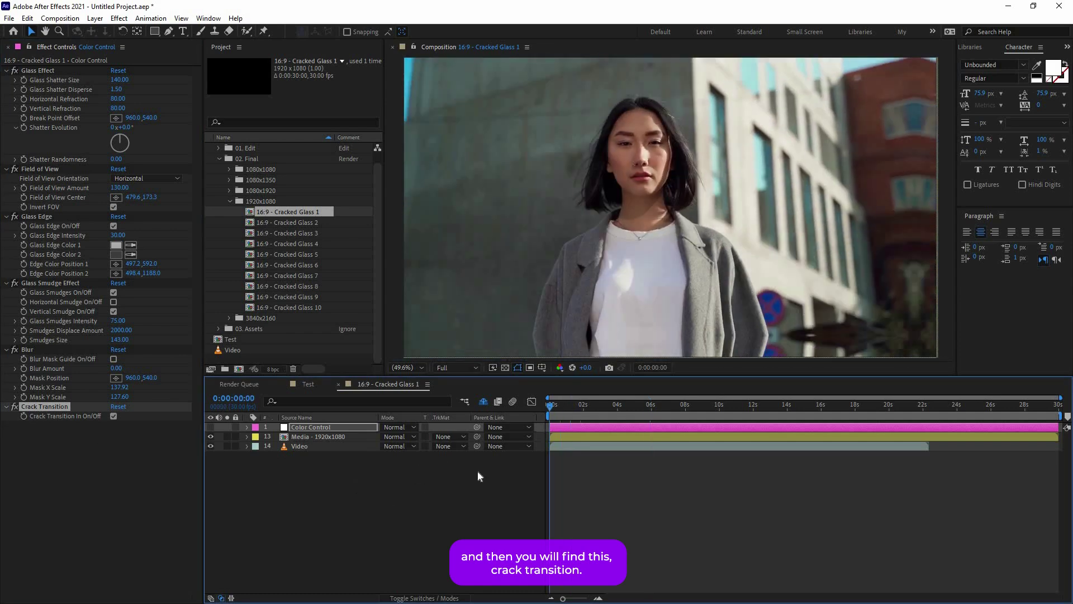
{"action": "key", "text": "space"}
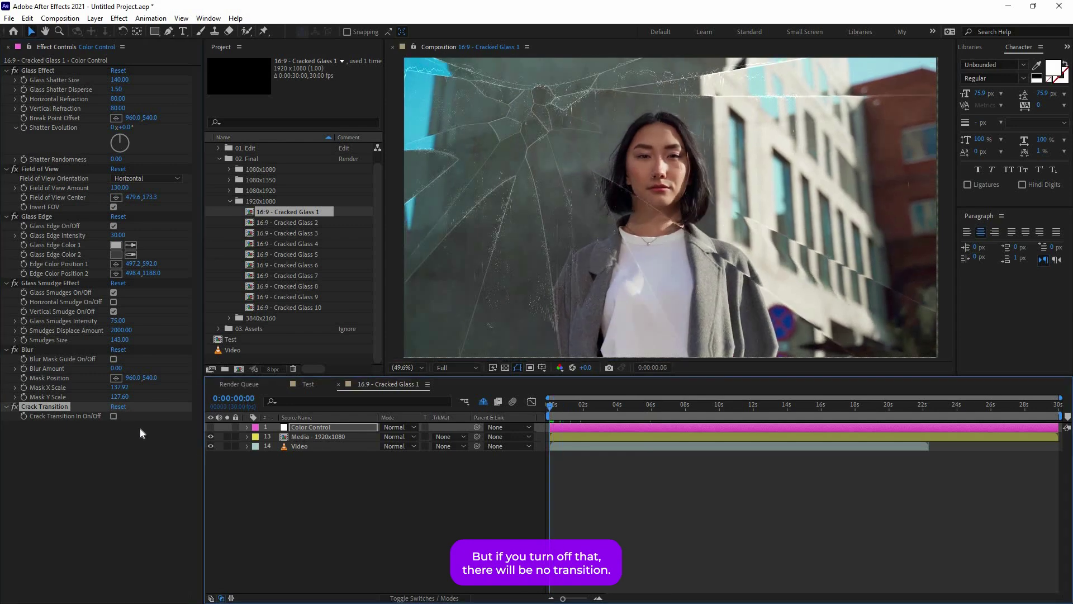
{"action": "left_click", "coordinate": [113, 416]}
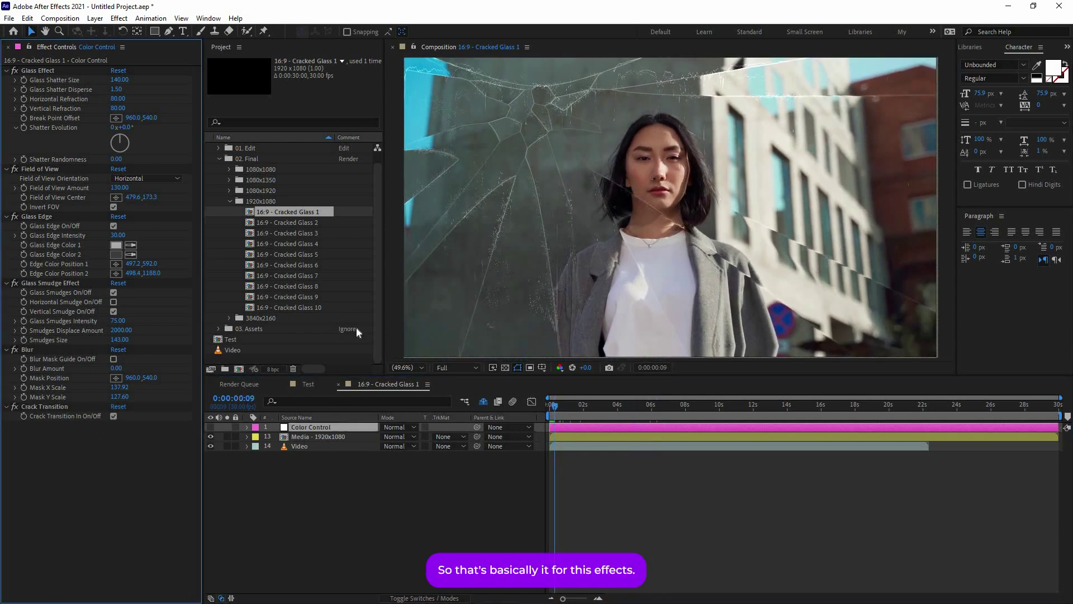